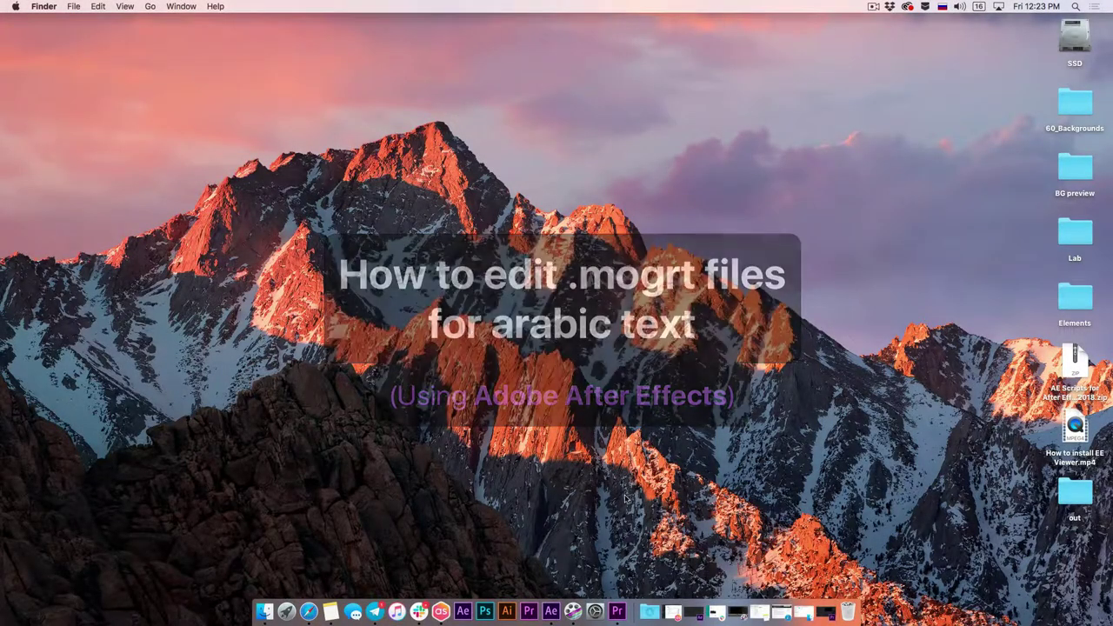
Add the 12 LOGOTYPES template to V1 of Sequence 01, keeping existing settings, and select the clip.
click(626, 611)
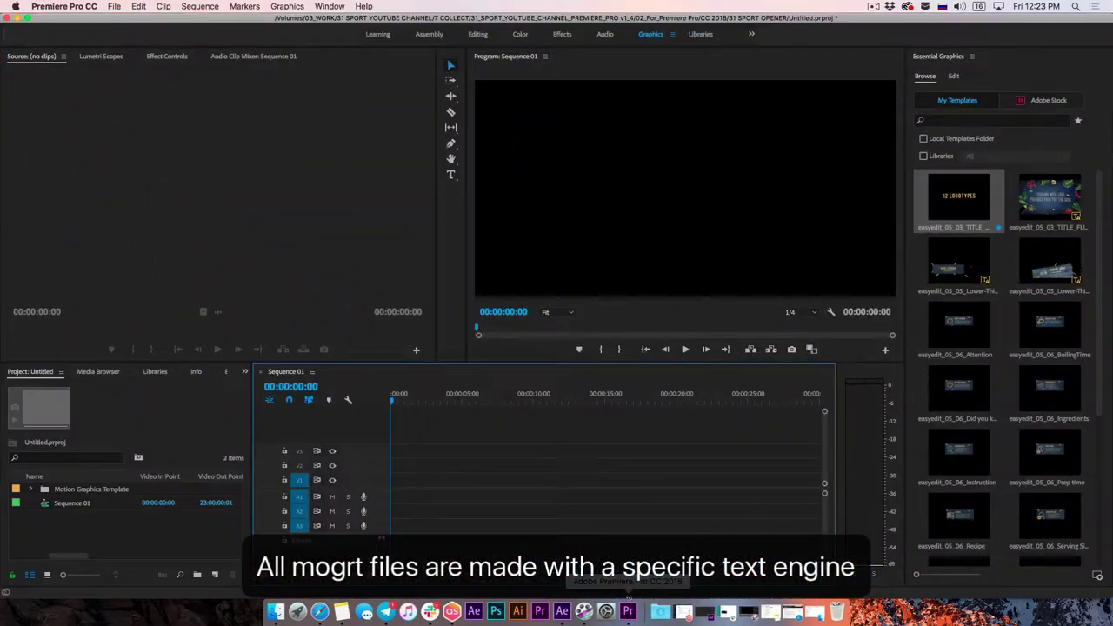
drag(953, 218, 426, 479)
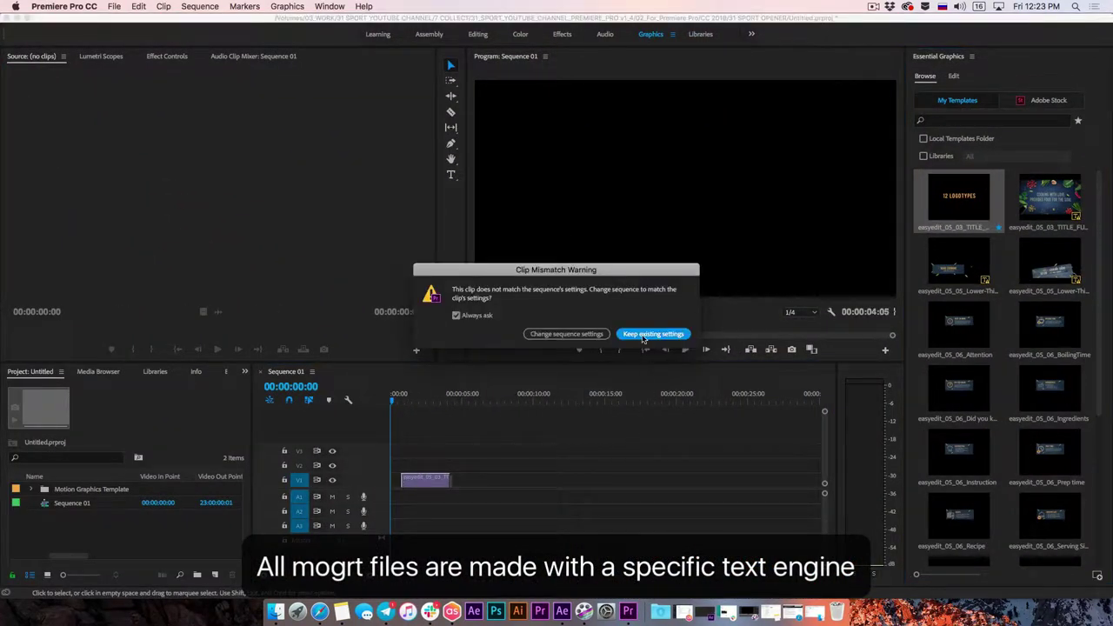
click(643, 334)
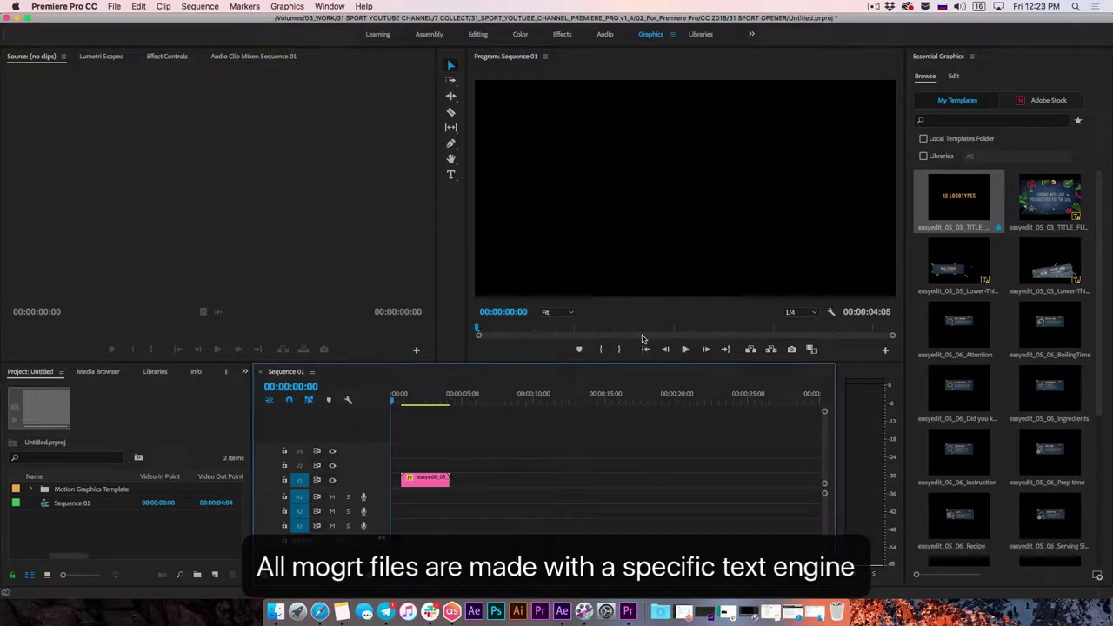
drag(394, 401, 428, 404)
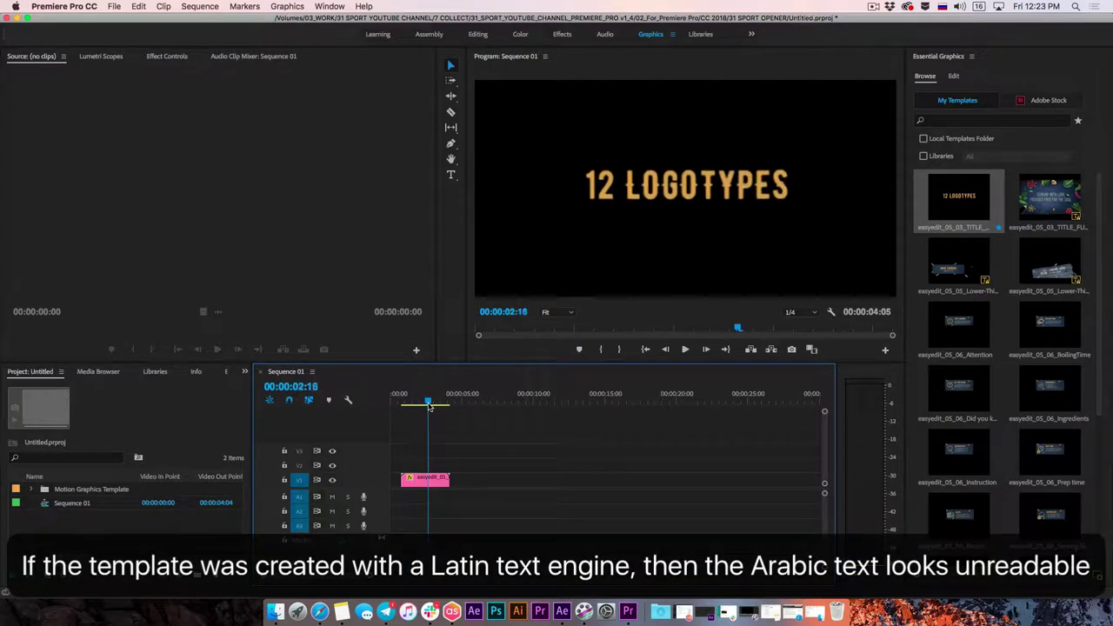
click(430, 479)
Copy the Arabic word from the note in Notes.
click(683, 612)
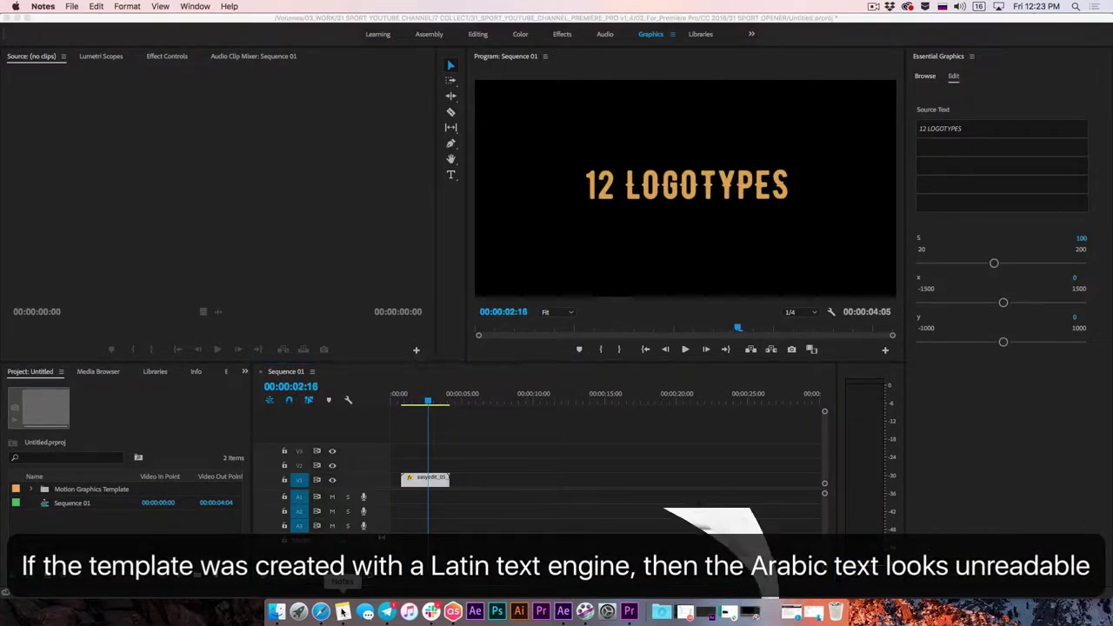
drag(375, 288, 313, 288)
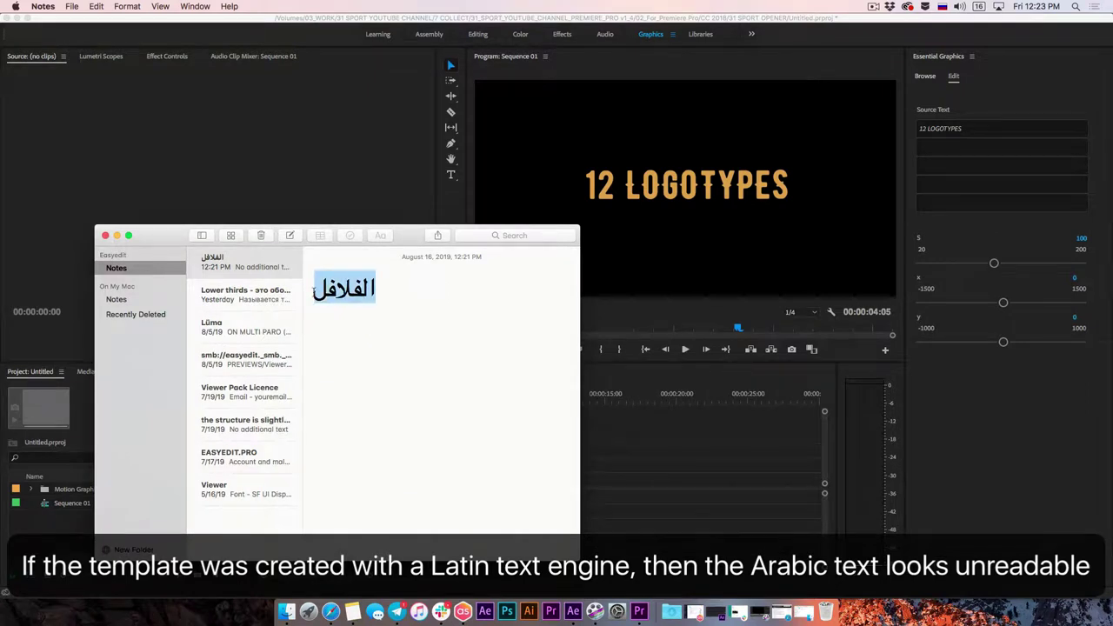
right_click(337, 292)
click(359, 338)
Paste the Arabic word into the title's Source Text, then reselect the title clip.
click(949, 139)
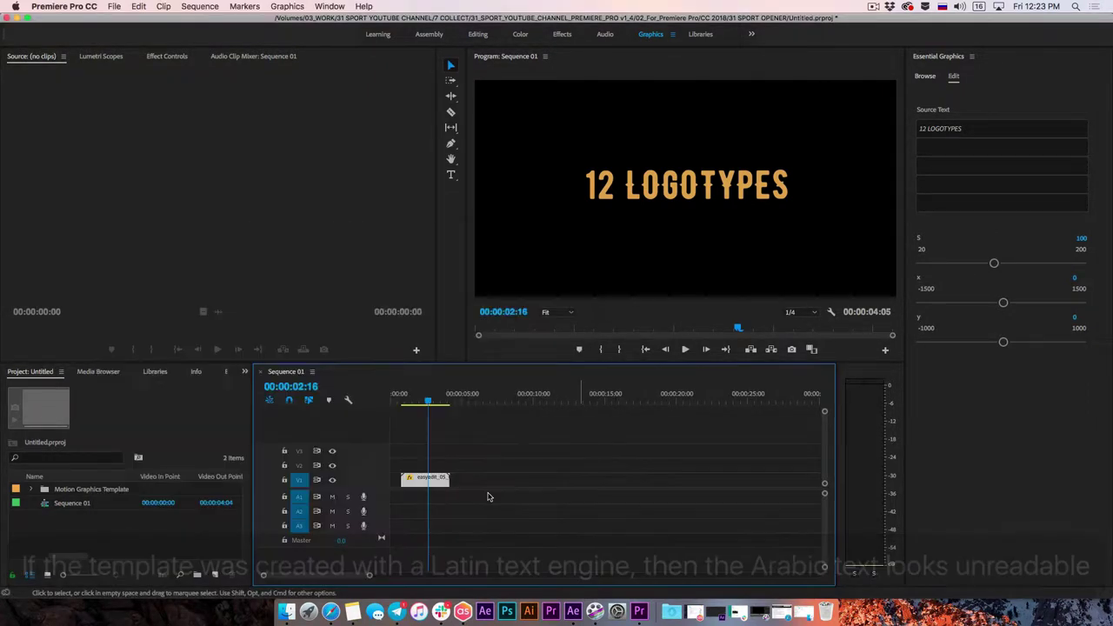
click(956, 129)
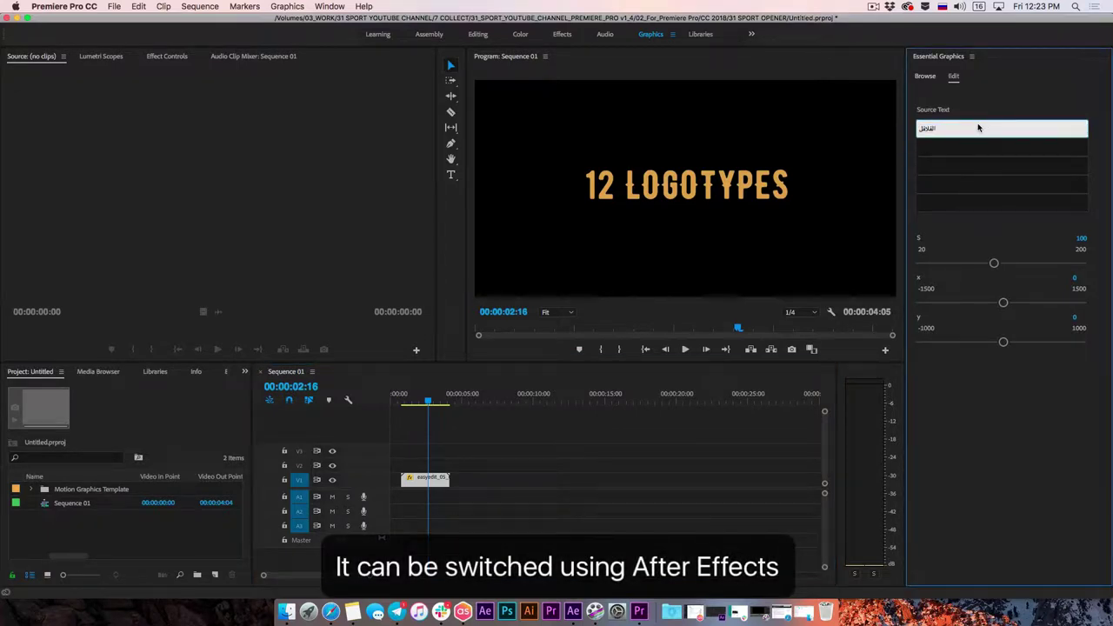
click(974, 157)
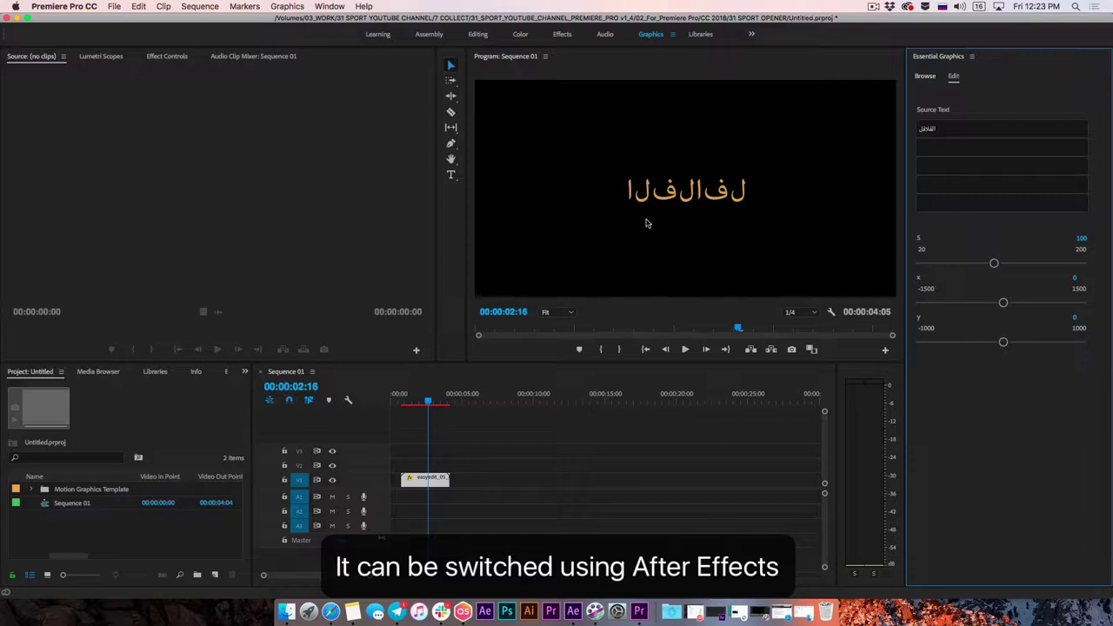
click(422, 427)
click(426, 478)
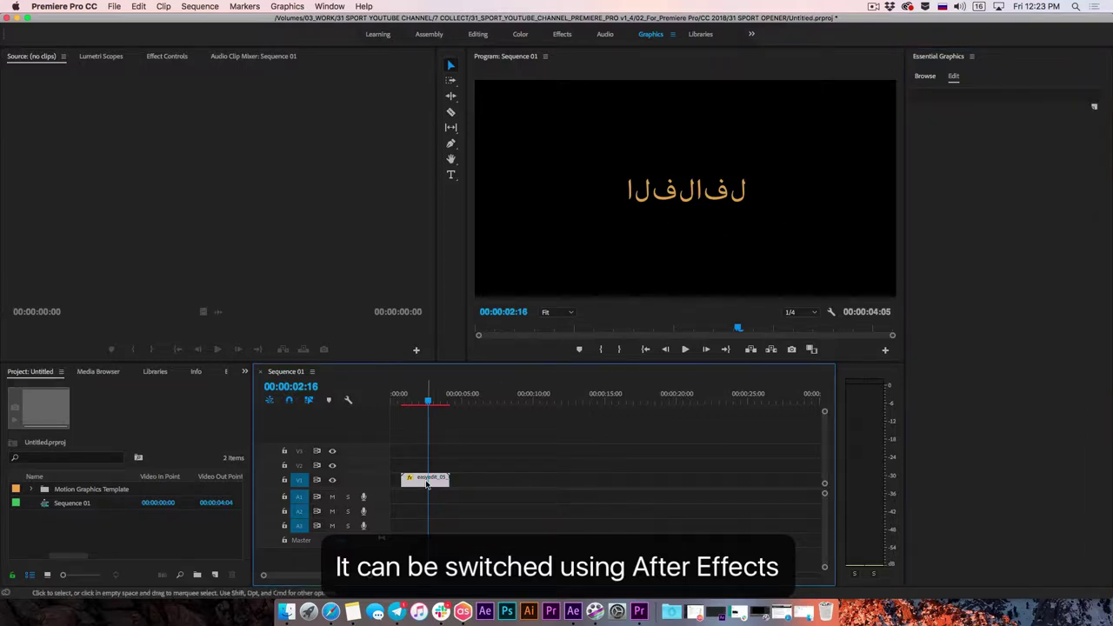
Open the 12 LOGOTYPES template's Info in Essential Graphics and select its whole Title text.
click(924, 78)
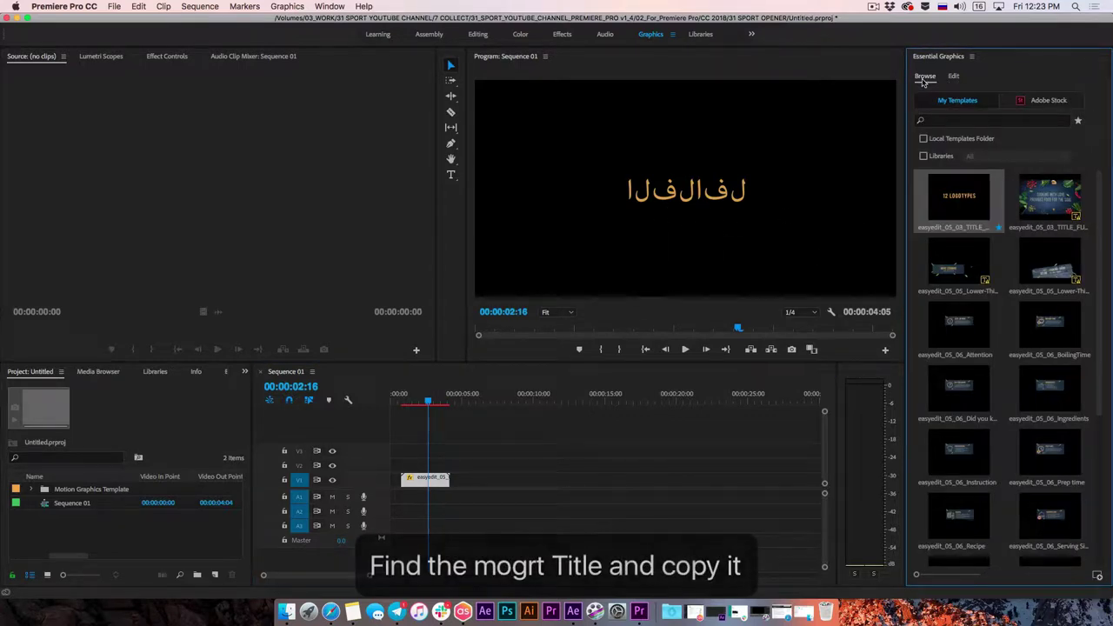
click(989, 228)
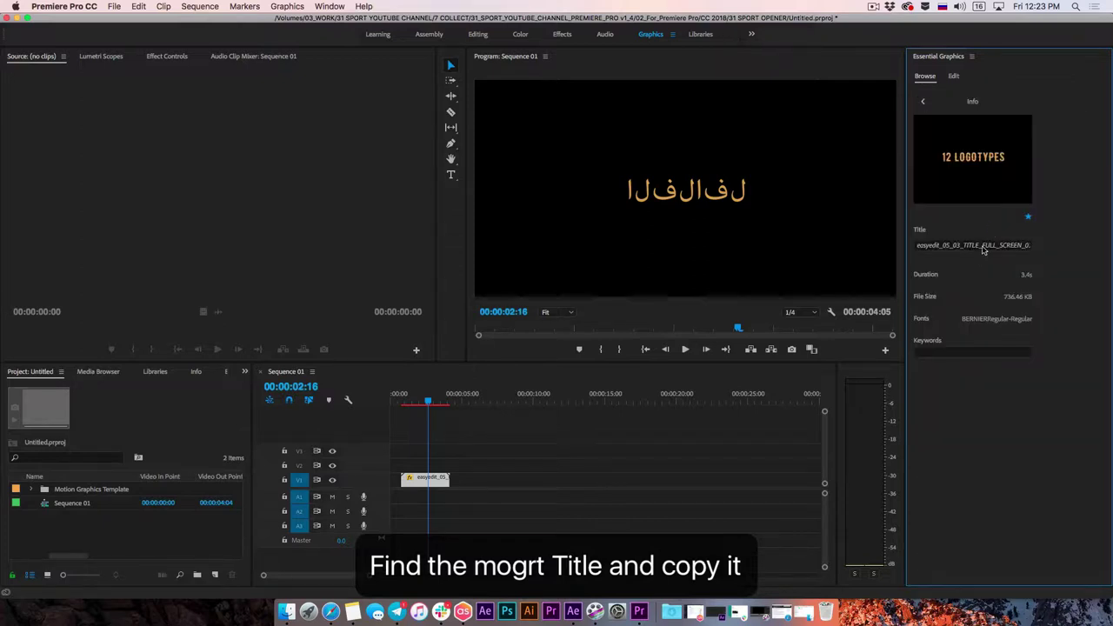
click(934, 246)
drag(963, 246, 1041, 249)
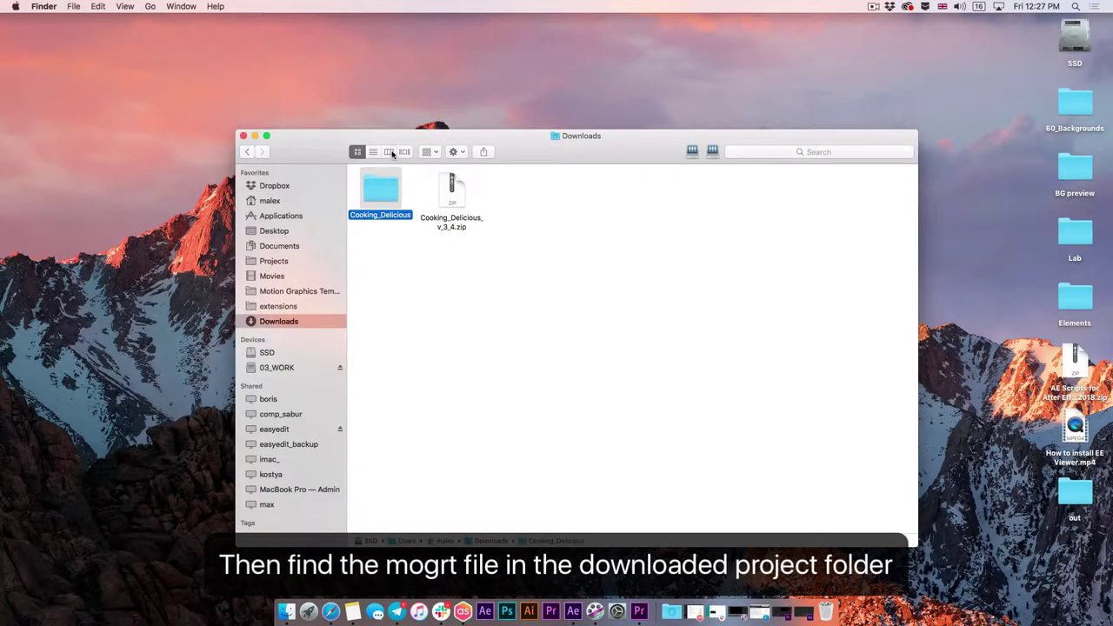
Copy easyedit_05_03_TITLE_FULL_SCREEN_01.mogrt from 03_For_Premiere_Pro > [EasyEdit] in column view.
click(392, 154)
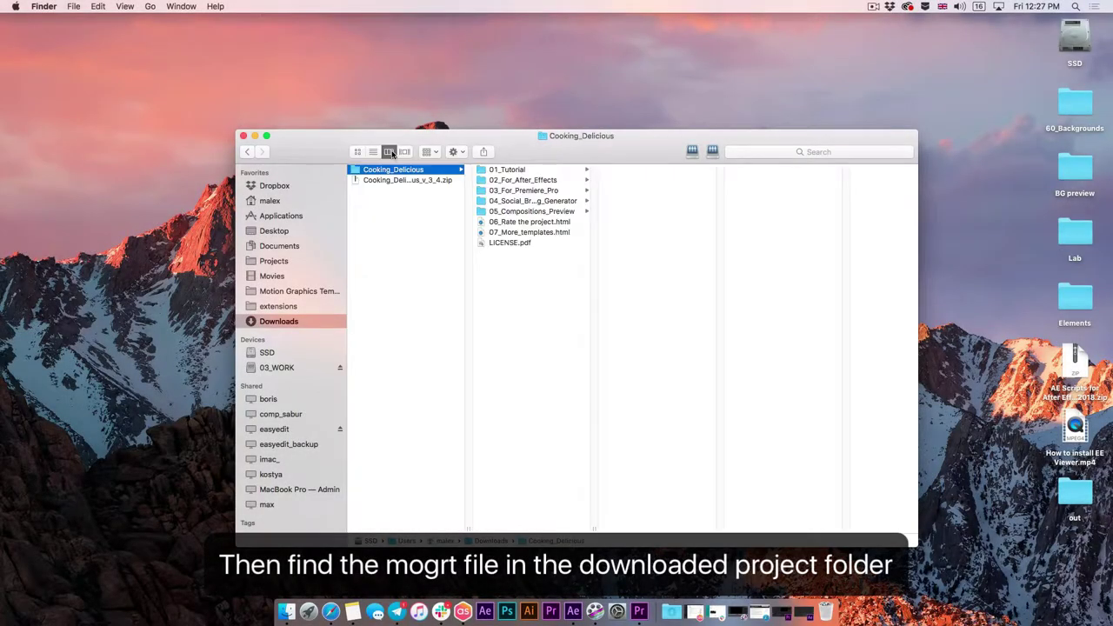
click(516, 193)
click(613, 171)
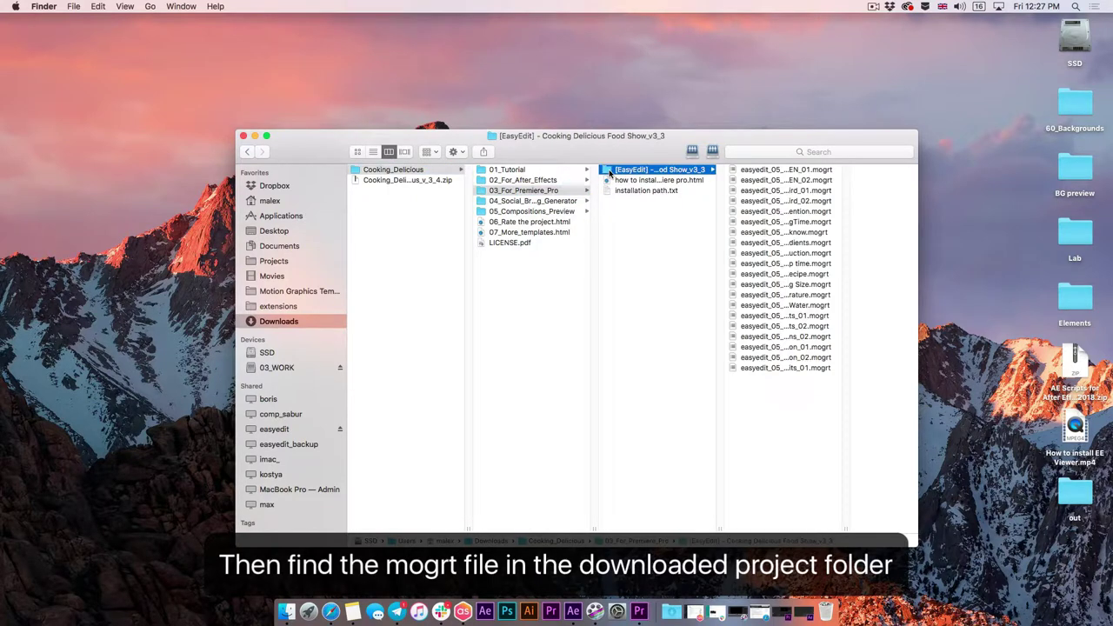
drag(846, 526, 936, 525)
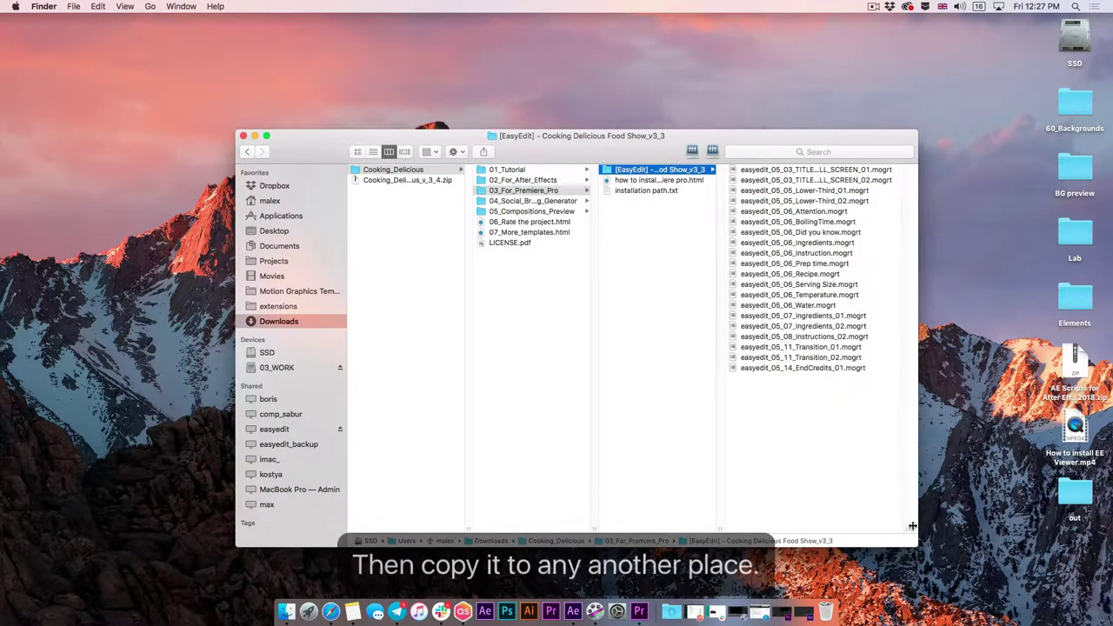
click(742, 171)
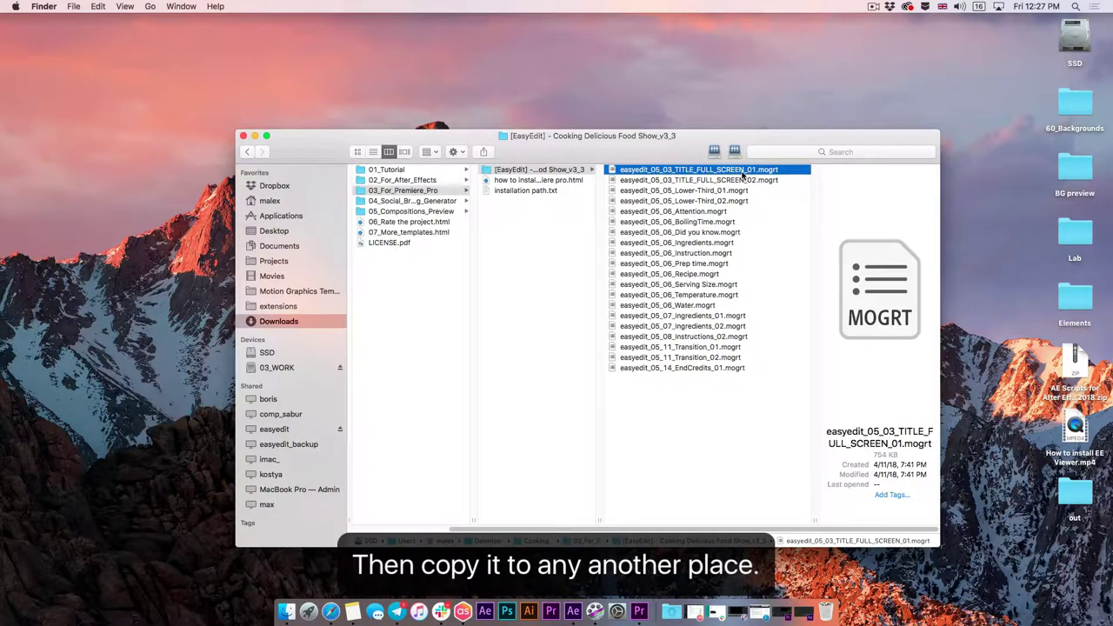
right_click(684, 174)
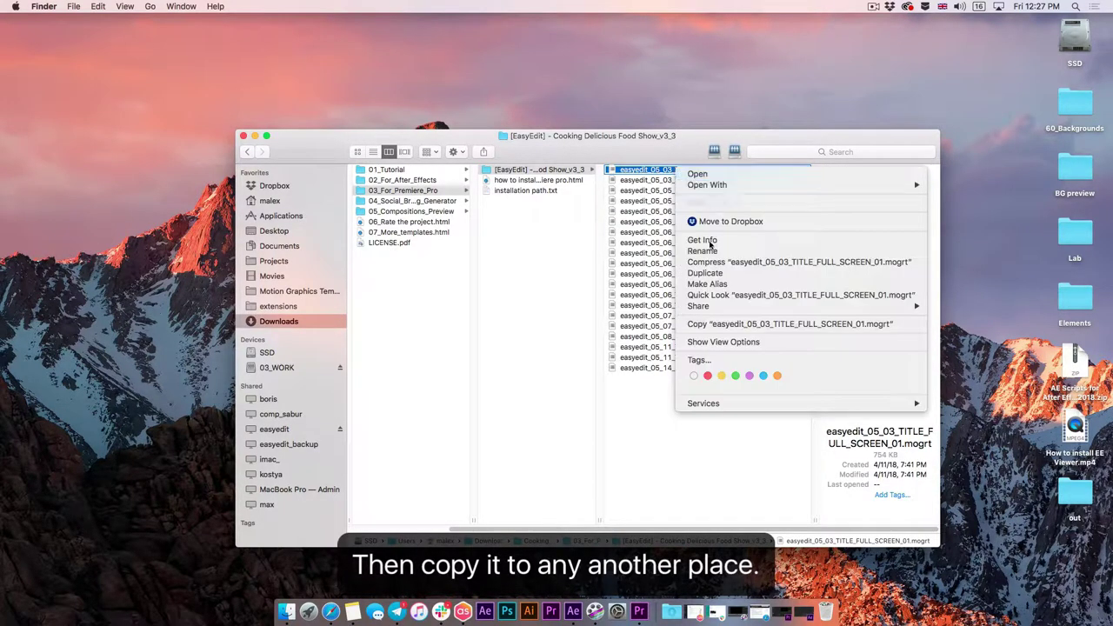
click(732, 324)
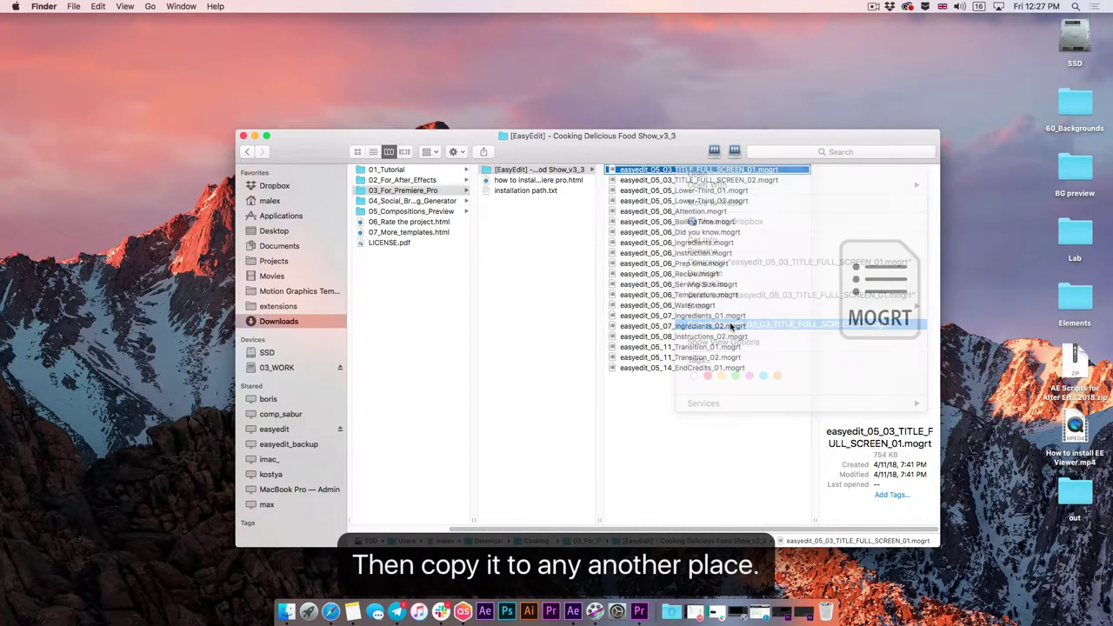
Paste the copied mogrt file into the Downloads folder.
click(269, 322)
right_click(389, 218)
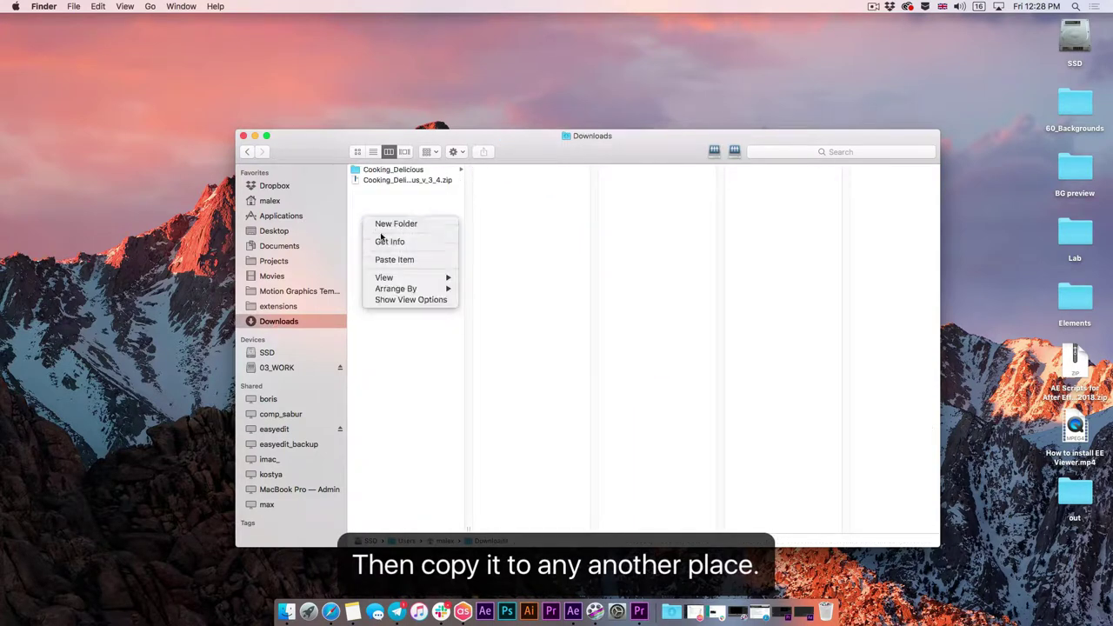
click(392, 259)
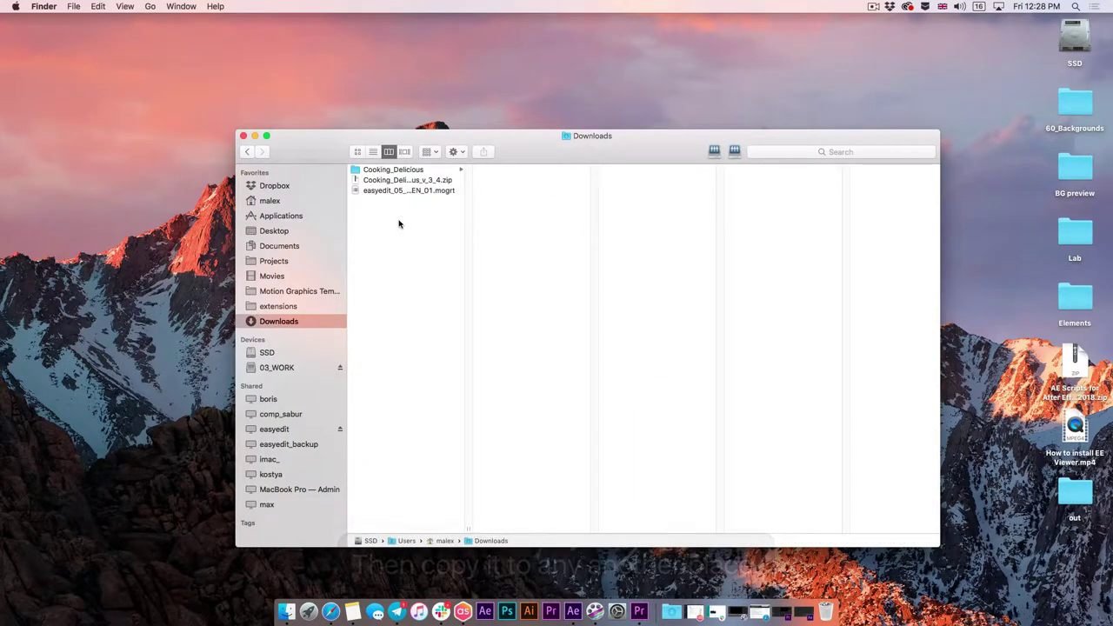
Rename the mogrt file's extension to .zip in Downloads and confirm using .zip.
key(super+1)
drag(613, 226, 556, 231)
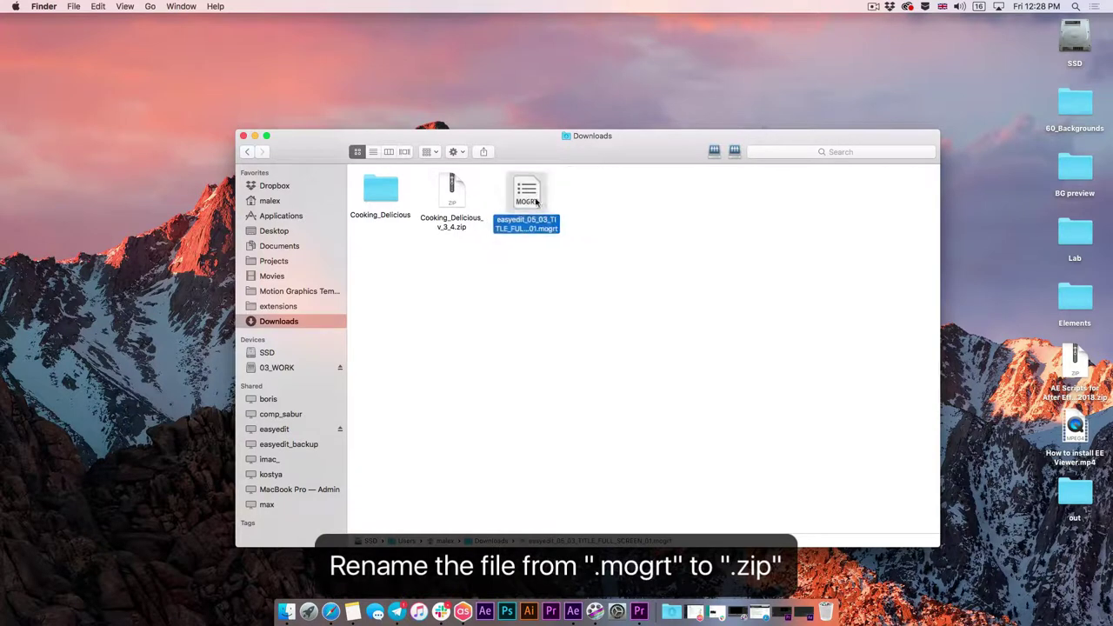
right_click(529, 200)
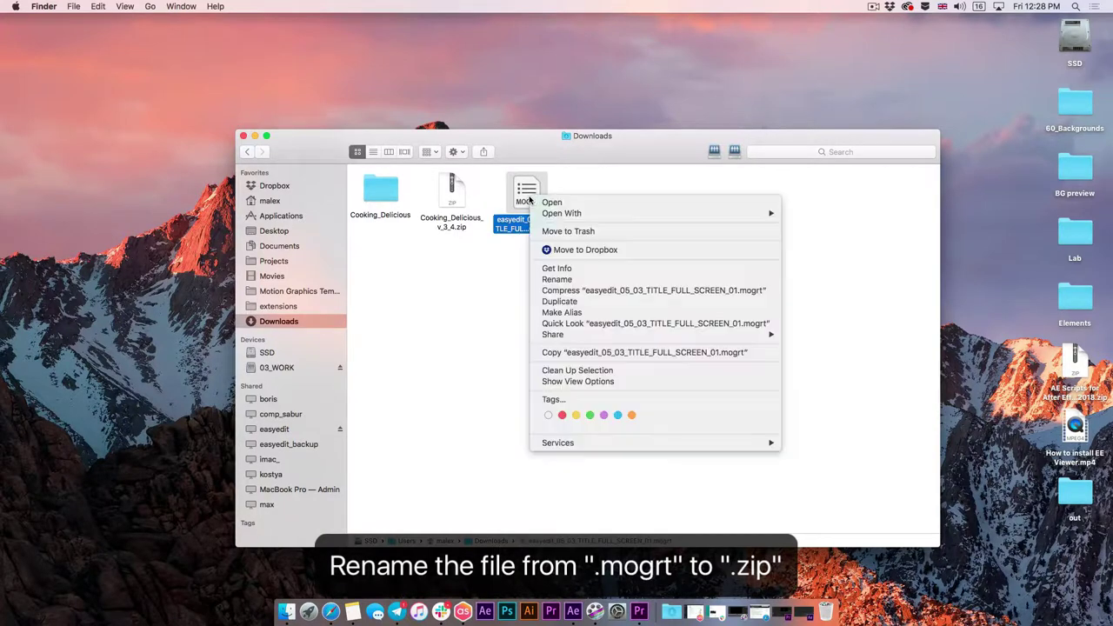
click(571, 280)
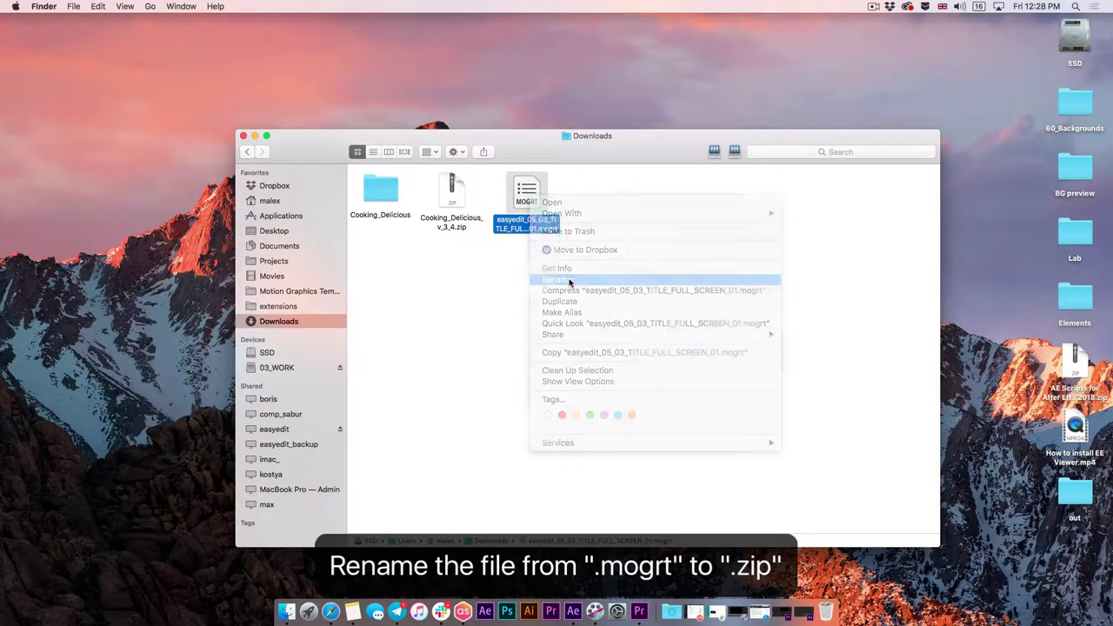
click(545, 236)
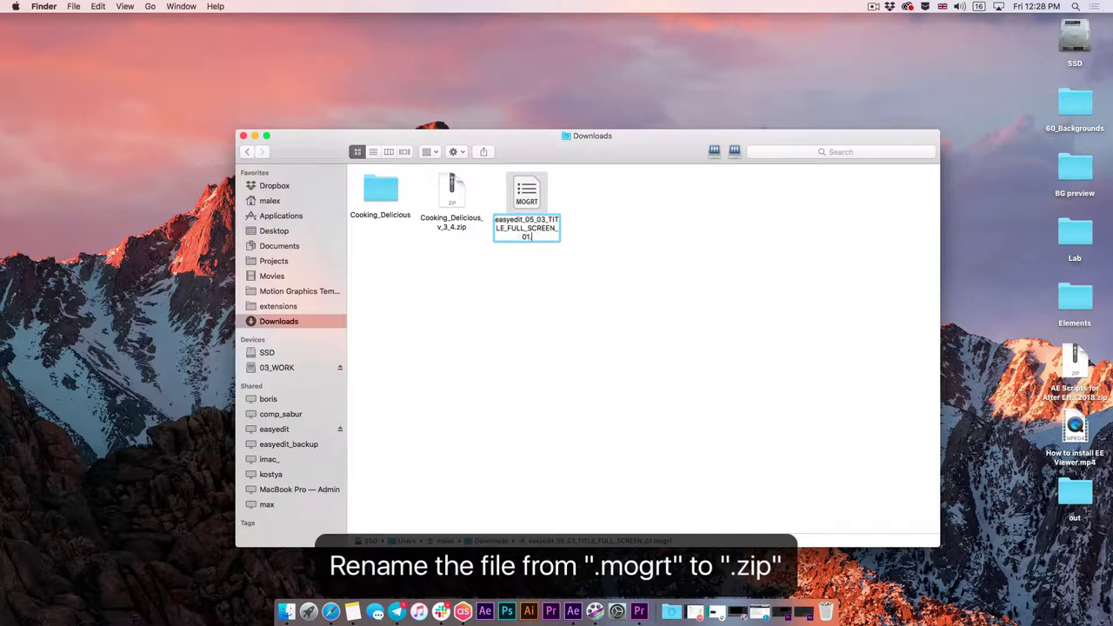
text(zip)
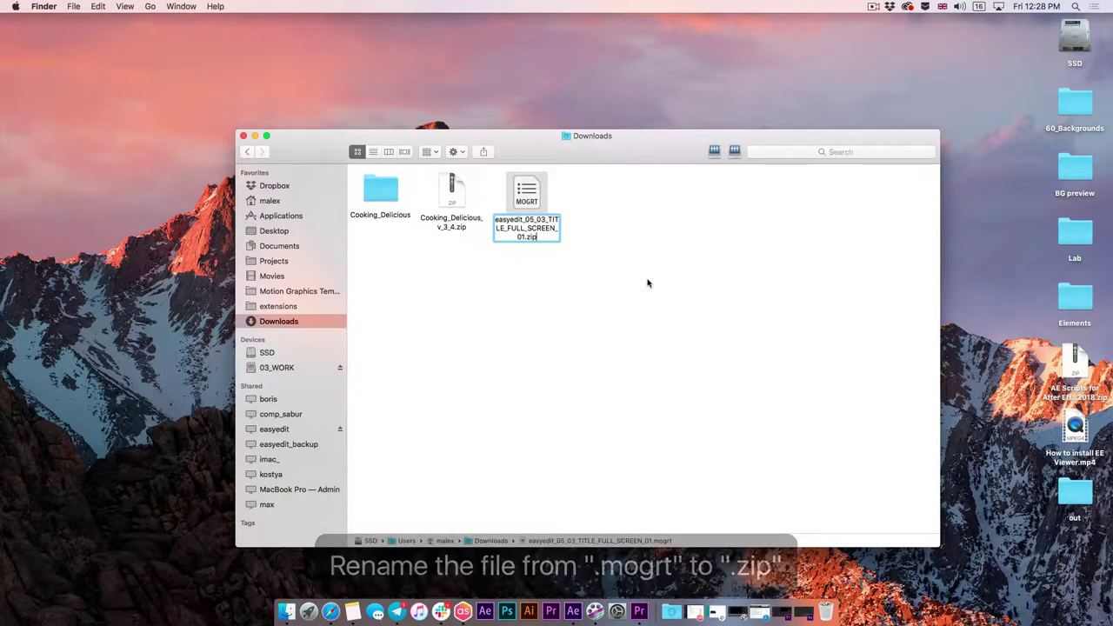
key(Return)
click(640, 212)
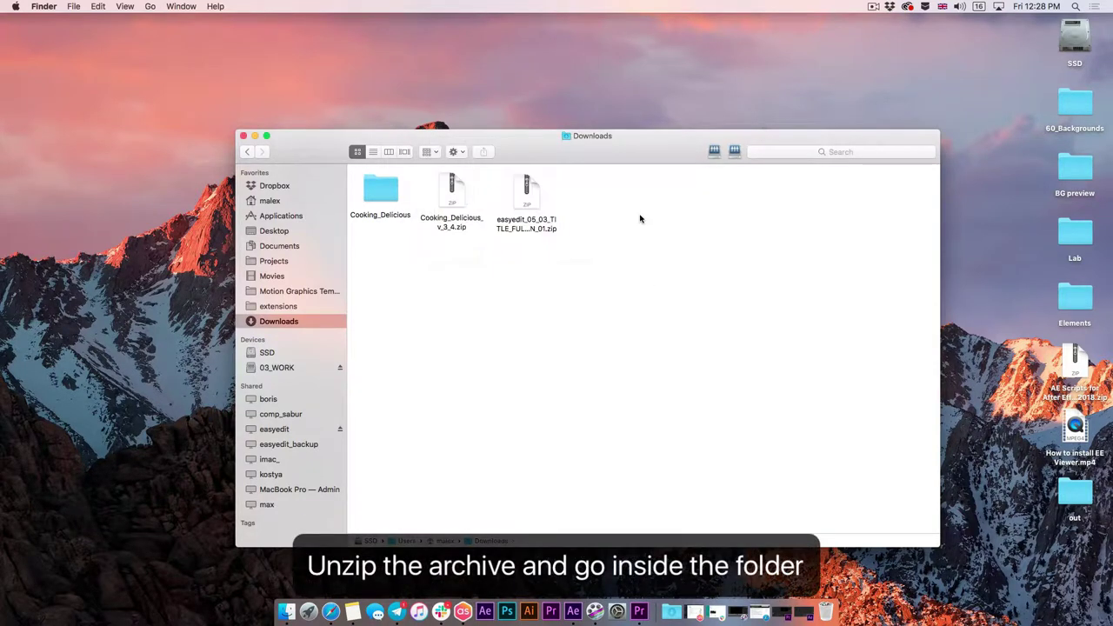
Unzip the archive, open the extracted template folder and select project.aegraphic.
click(532, 188)
double_click(530, 200)
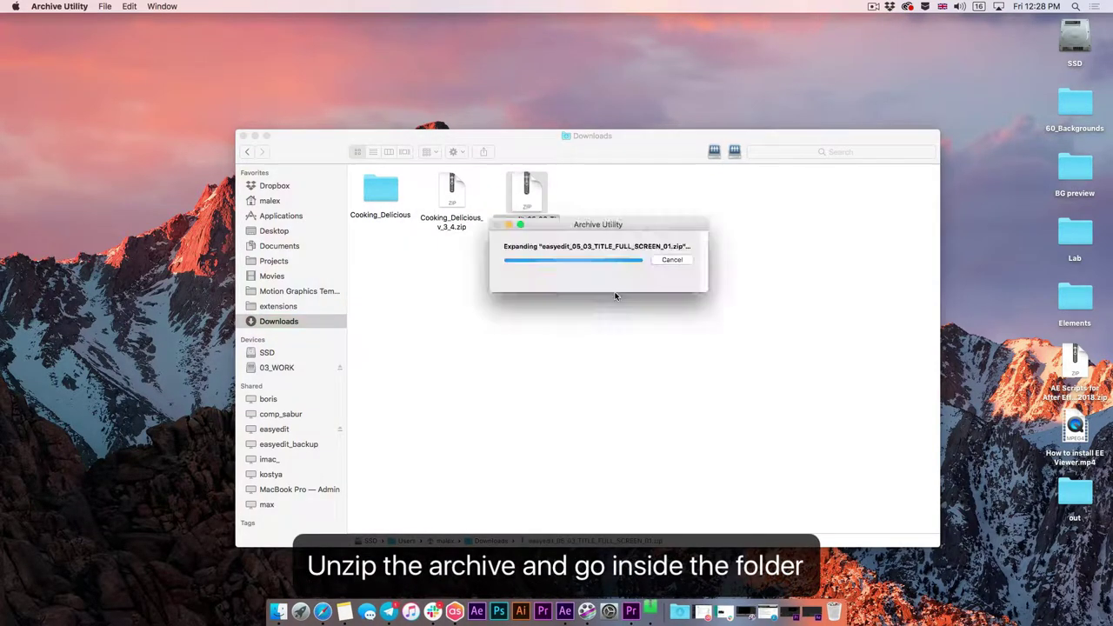
drag(550, 200, 565, 218)
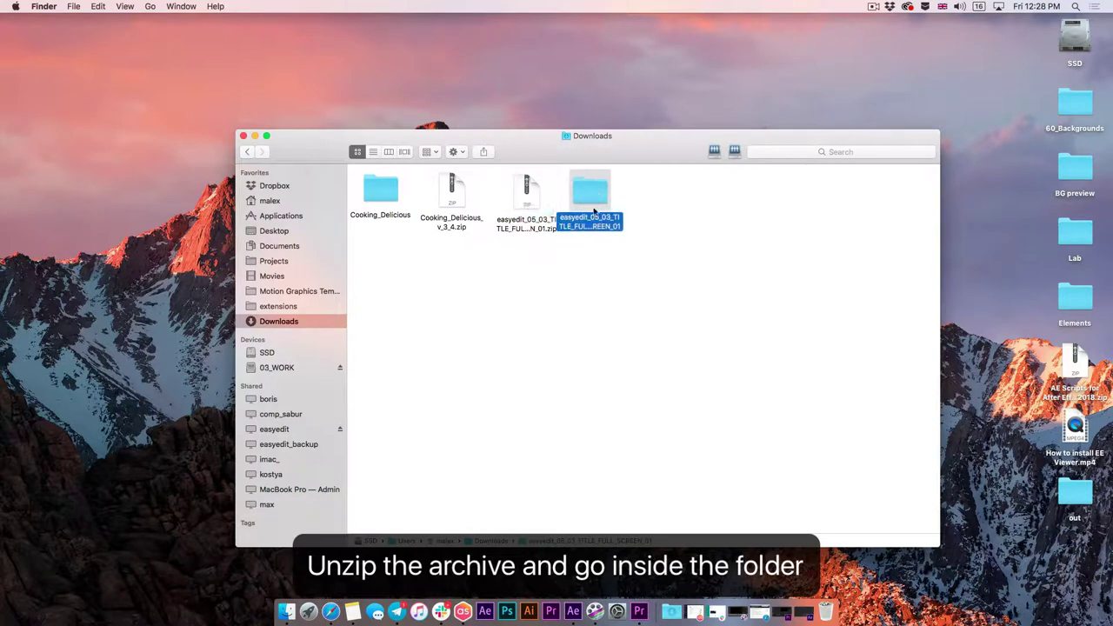
double_click(585, 201)
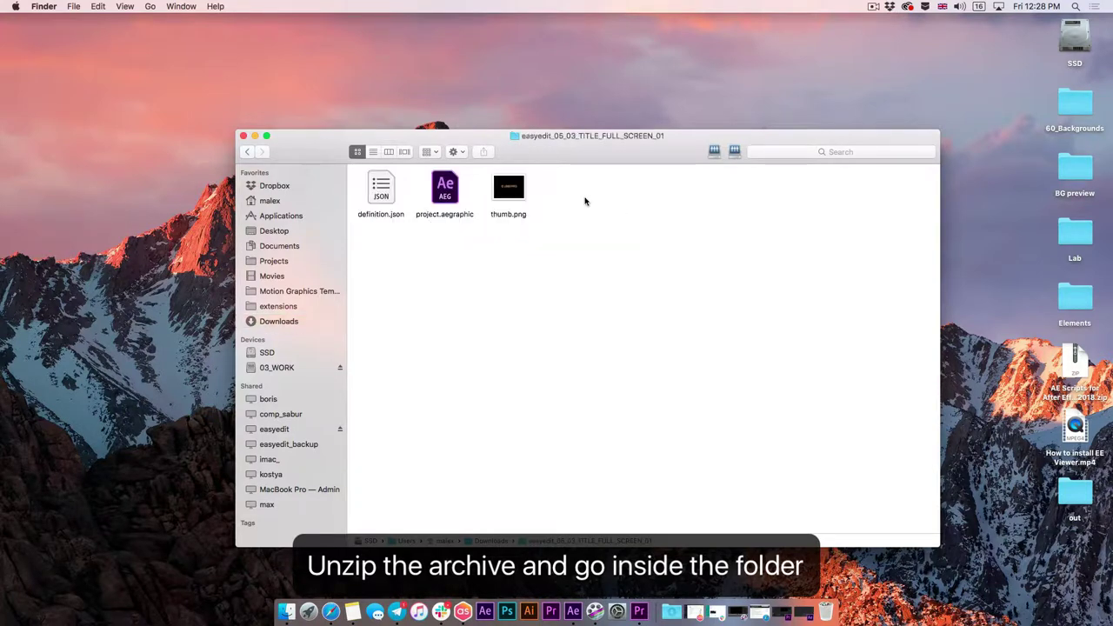
click(449, 196)
Rename project.aegraphic to project.zip, confirm the .zip extension, and extract it.
right_click(449, 192)
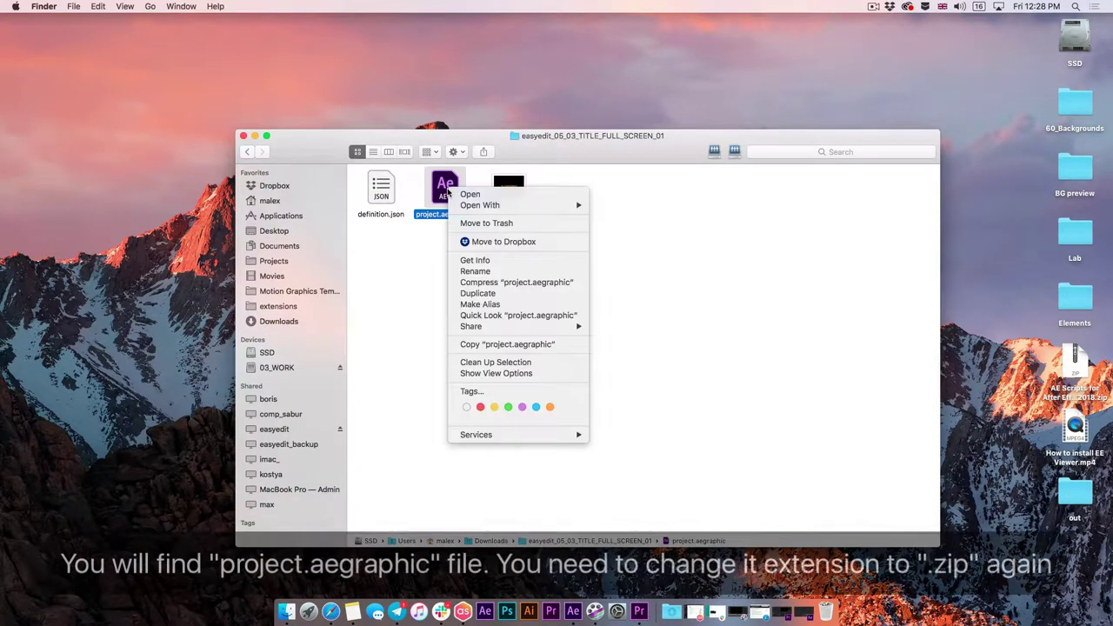
click(495, 271)
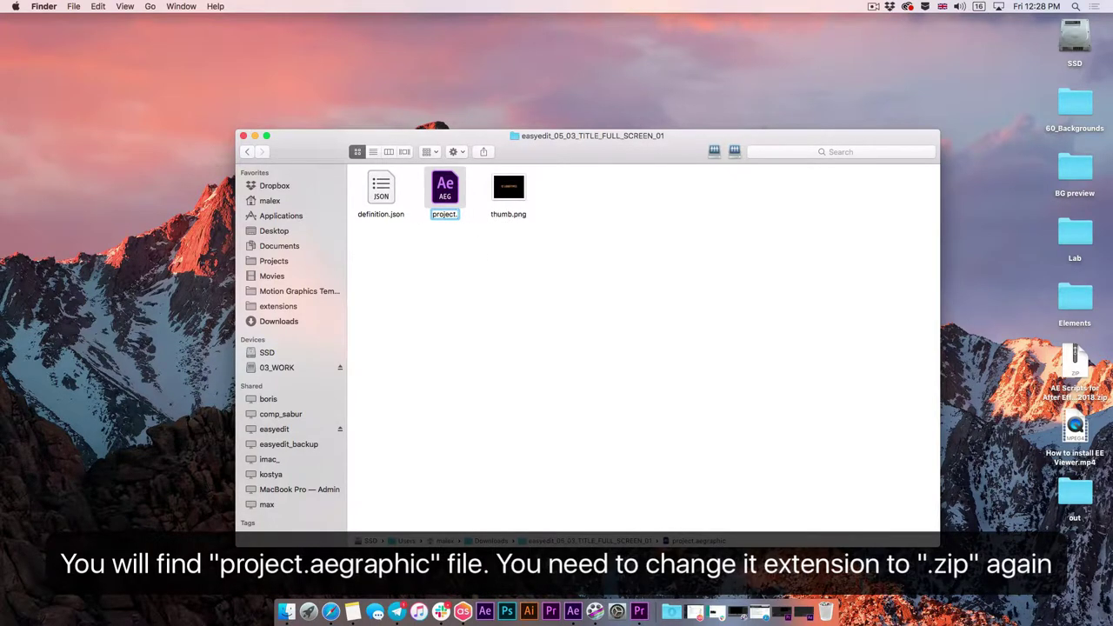
click(446, 213)
text(zip)
key(Return)
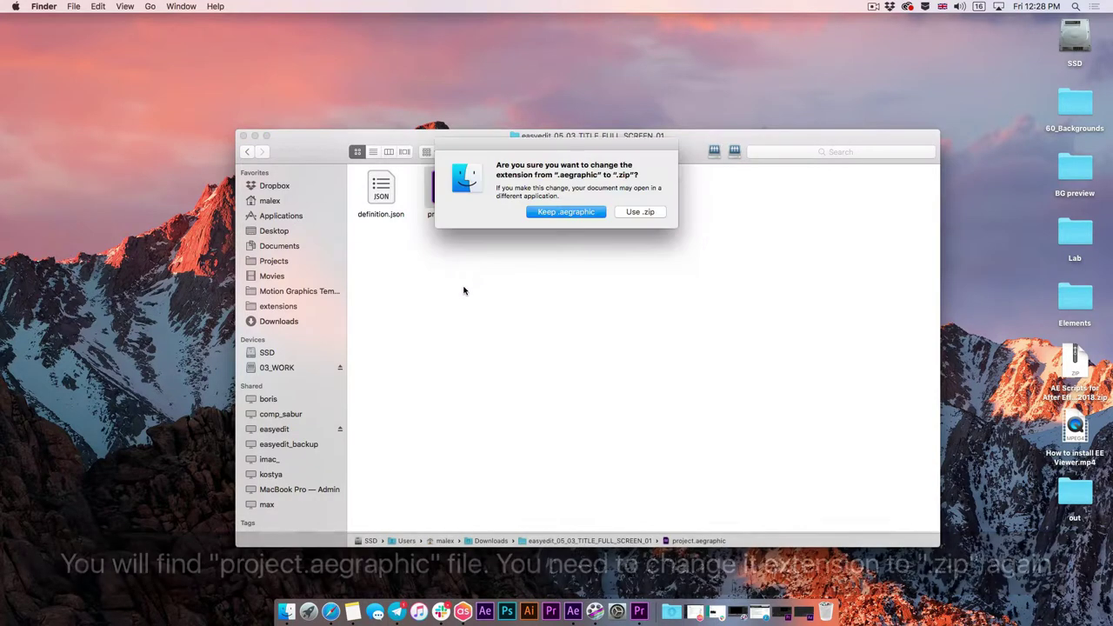
click(653, 213)
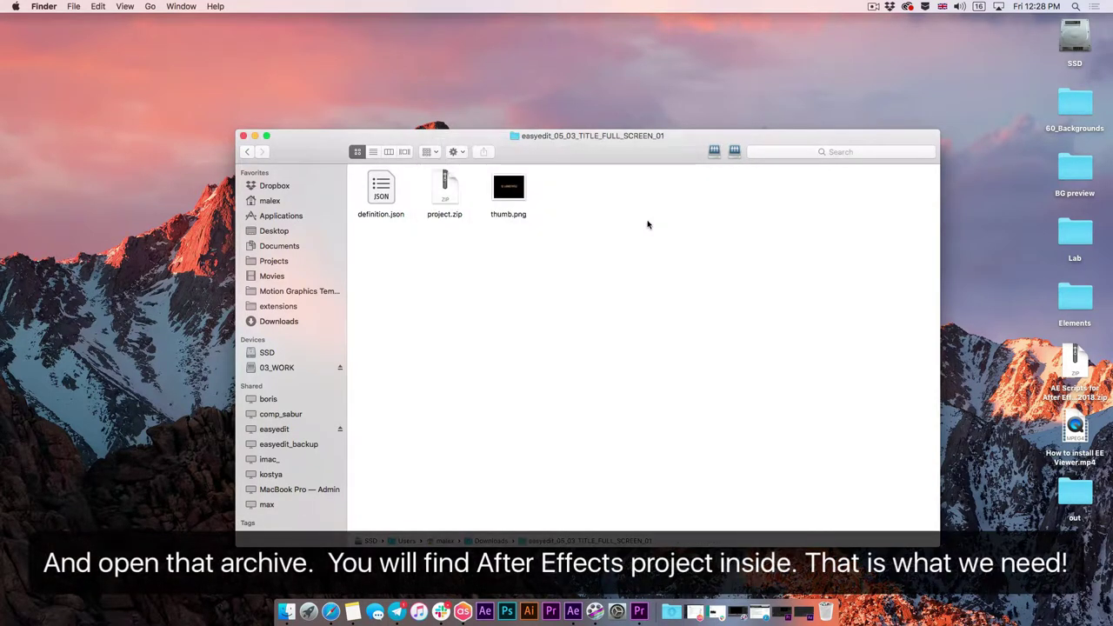
double_click(447, 191)
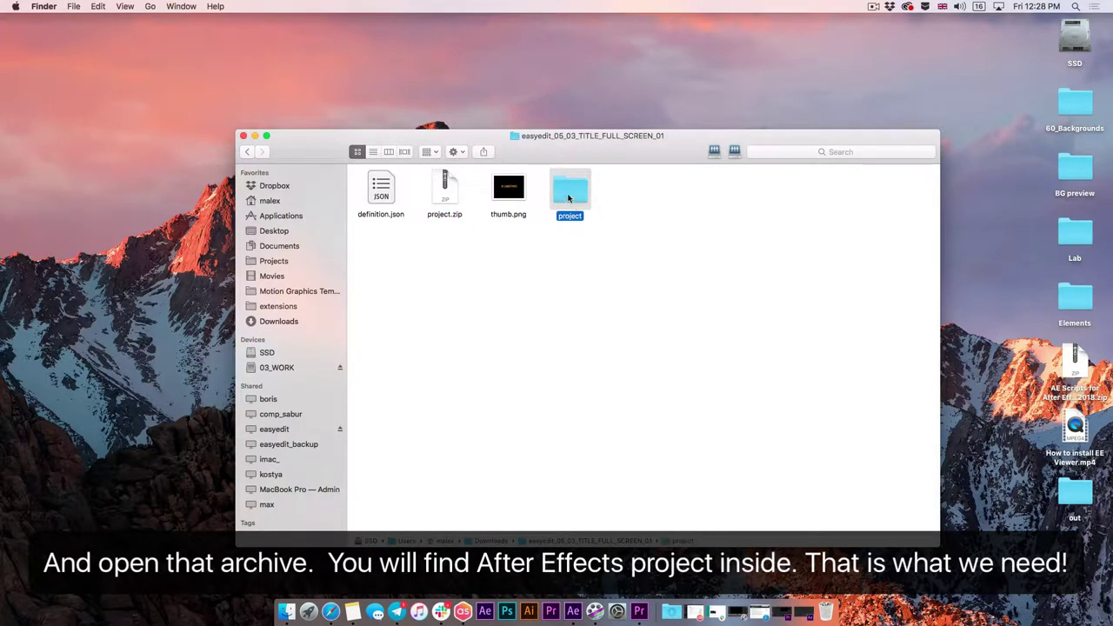
Open the extracted project folder and open mogrt_TEMP.aep in After Effects.
double_click(569, 191)
click(379, 190)
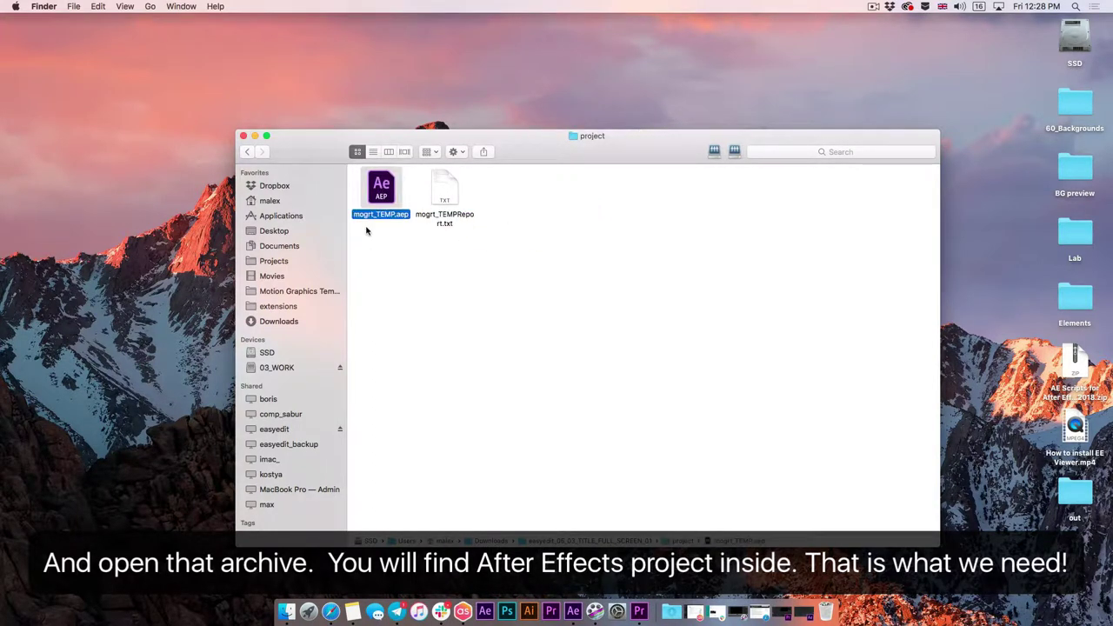
right_click(385, 198)
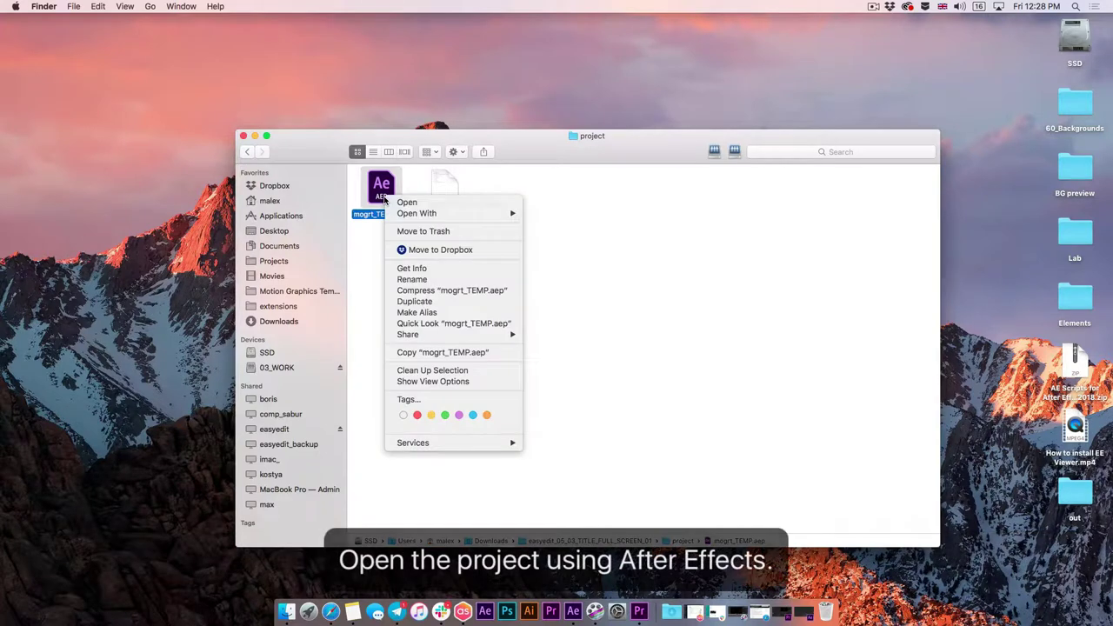
click(406, 202)
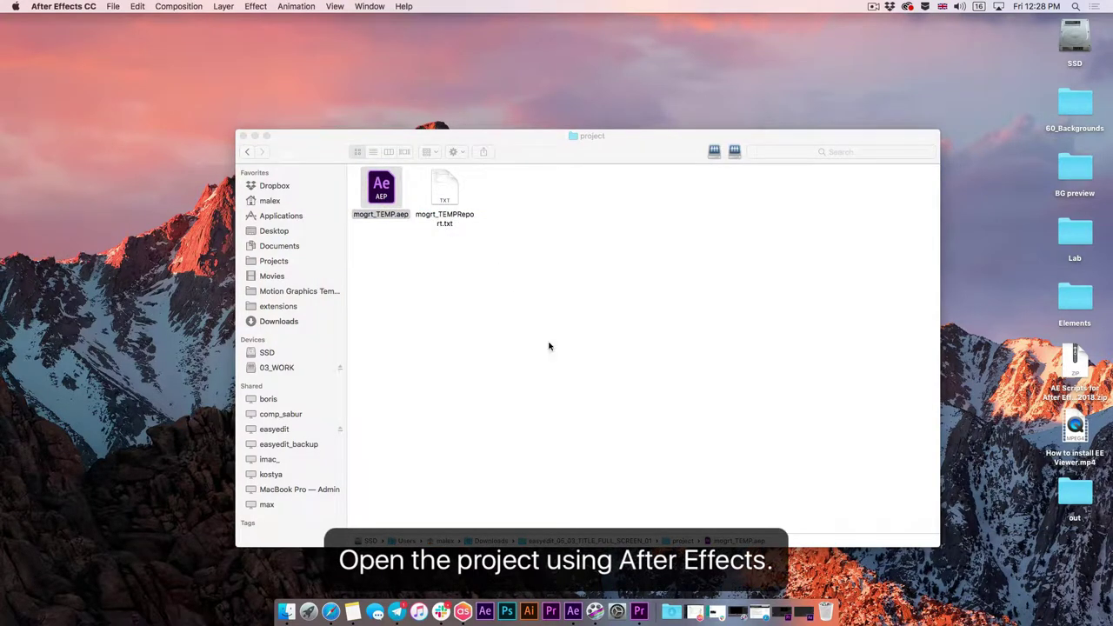
Preview the full title in After Effects, then select the Arabic word in Notes.
click(805, 615)
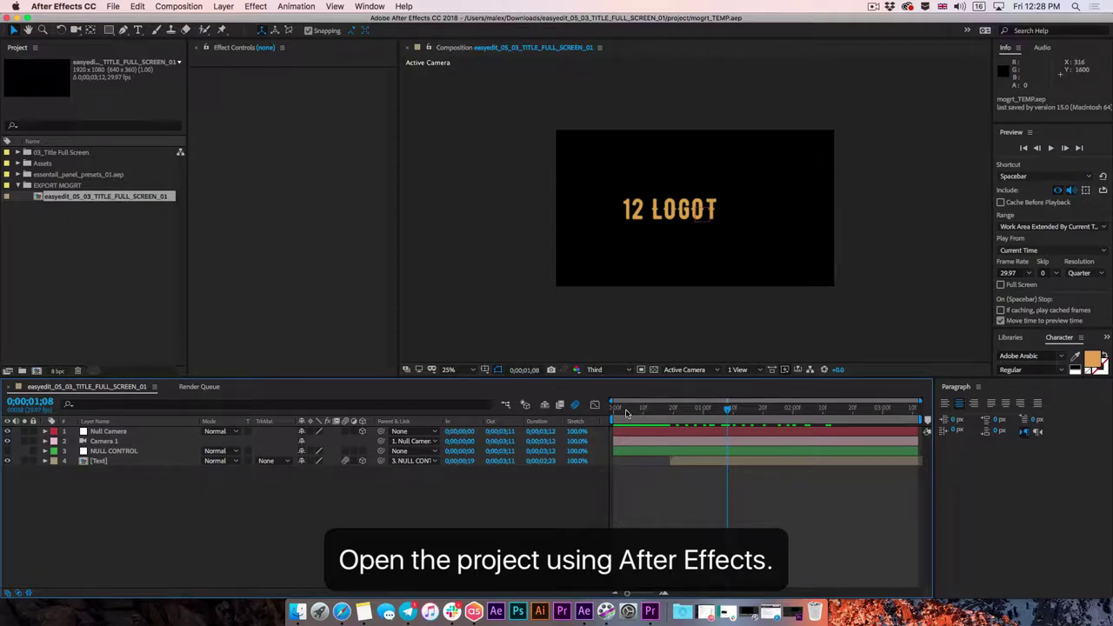
drag(626, 414, 856, 441)
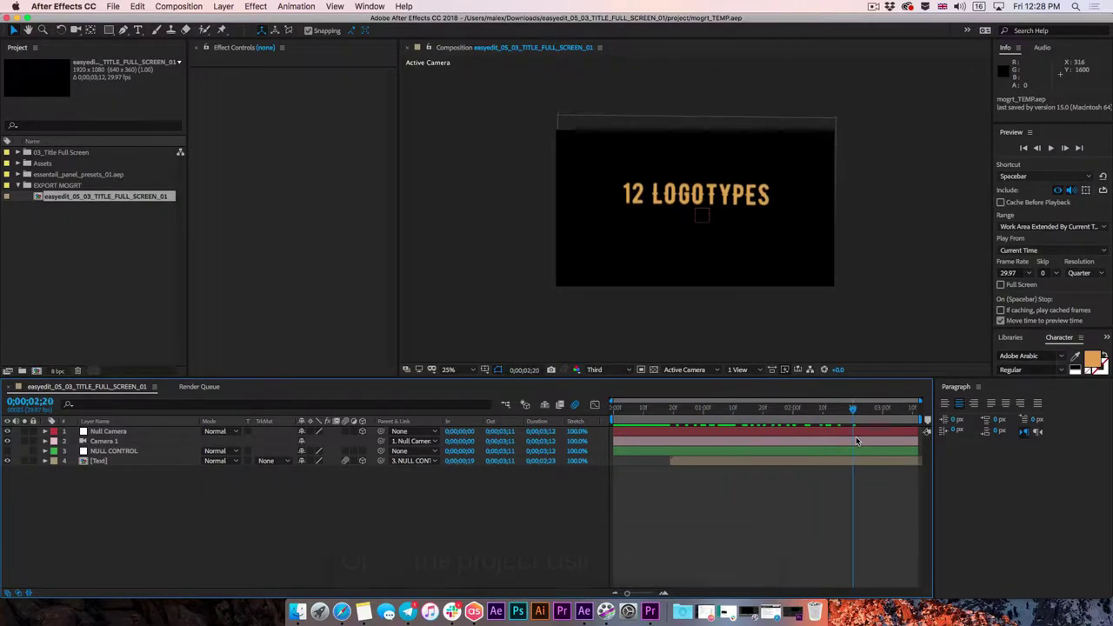
click(364, 611)
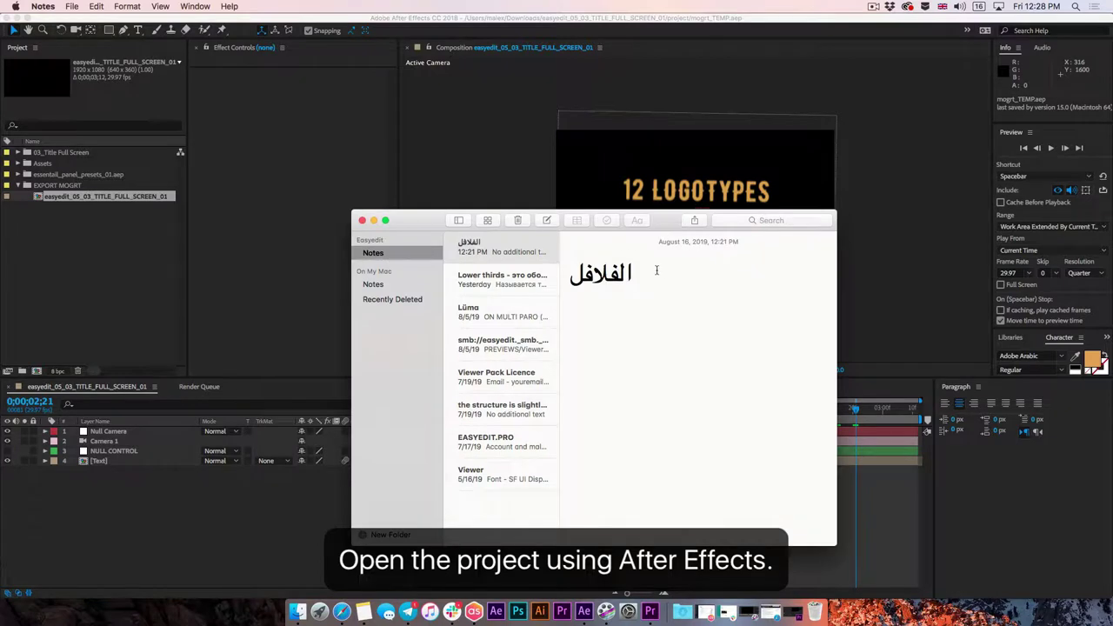
drag(656, 271, 561, 273)
Inside the [Text] precomp, change the XO Beef Recipe 2 layer's text to الفلافل.
click(527, 20)
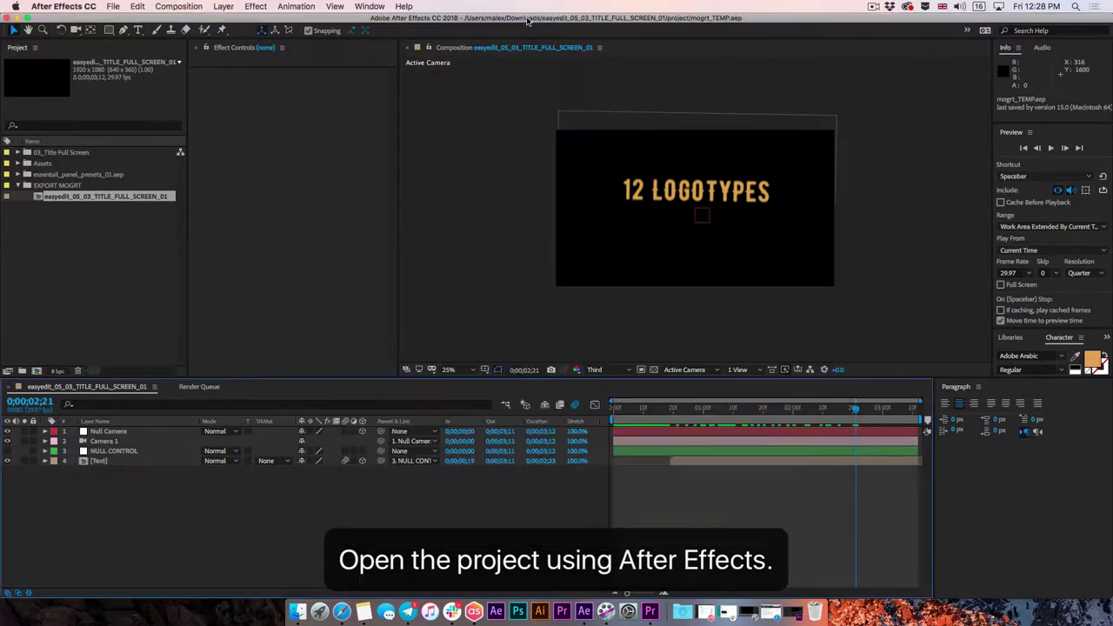
click(99, 461)
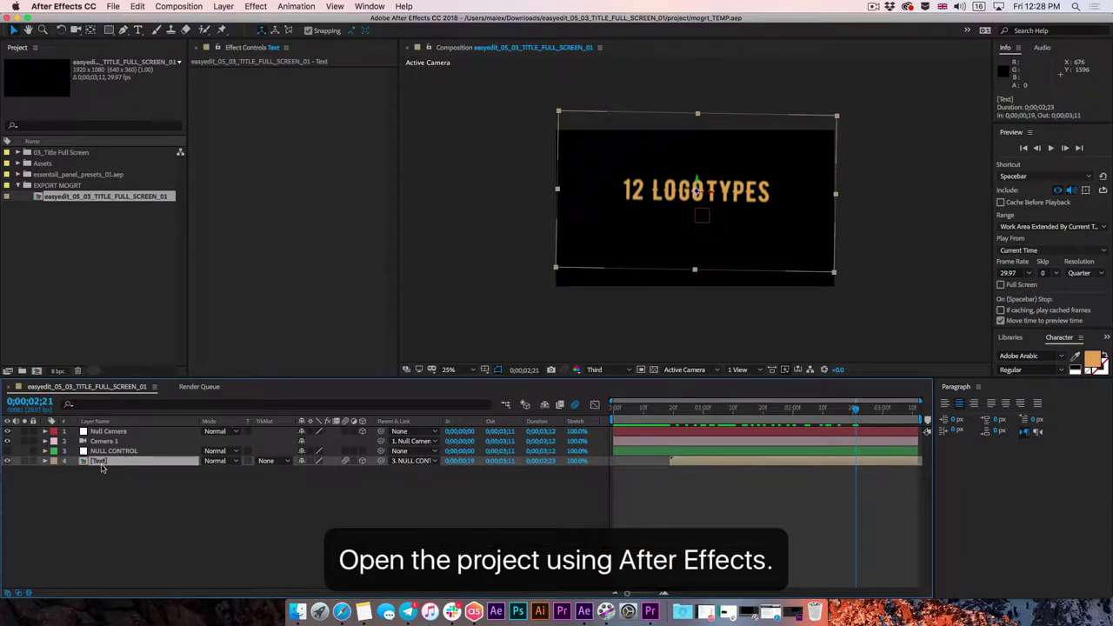
double_click(101, 464)
click(115, 441)
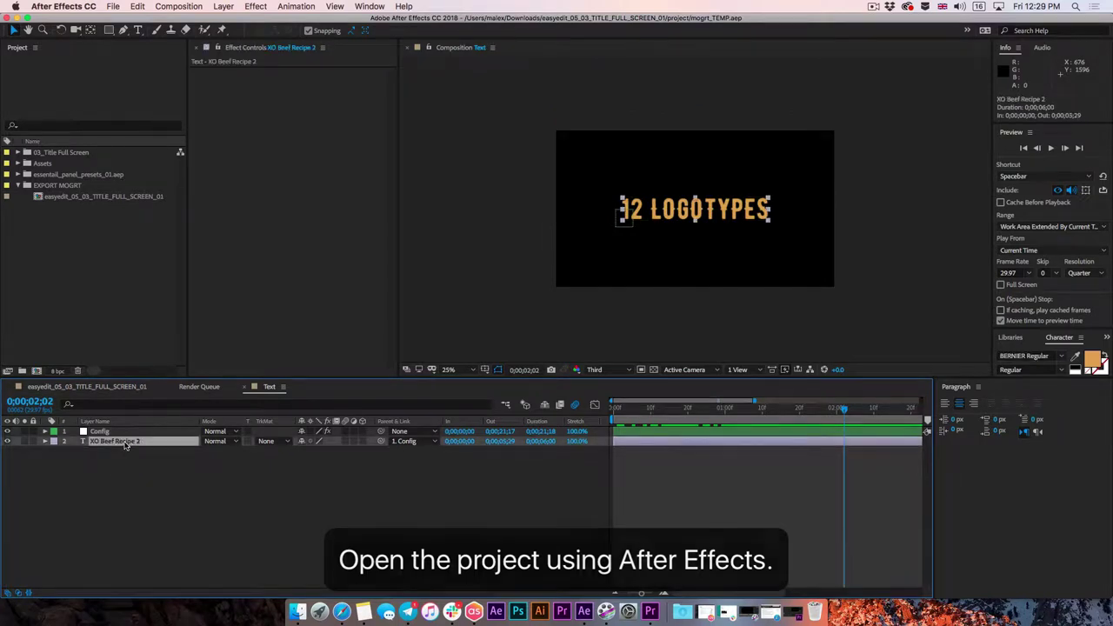
double_click(114, 442)
text(الفلافل)
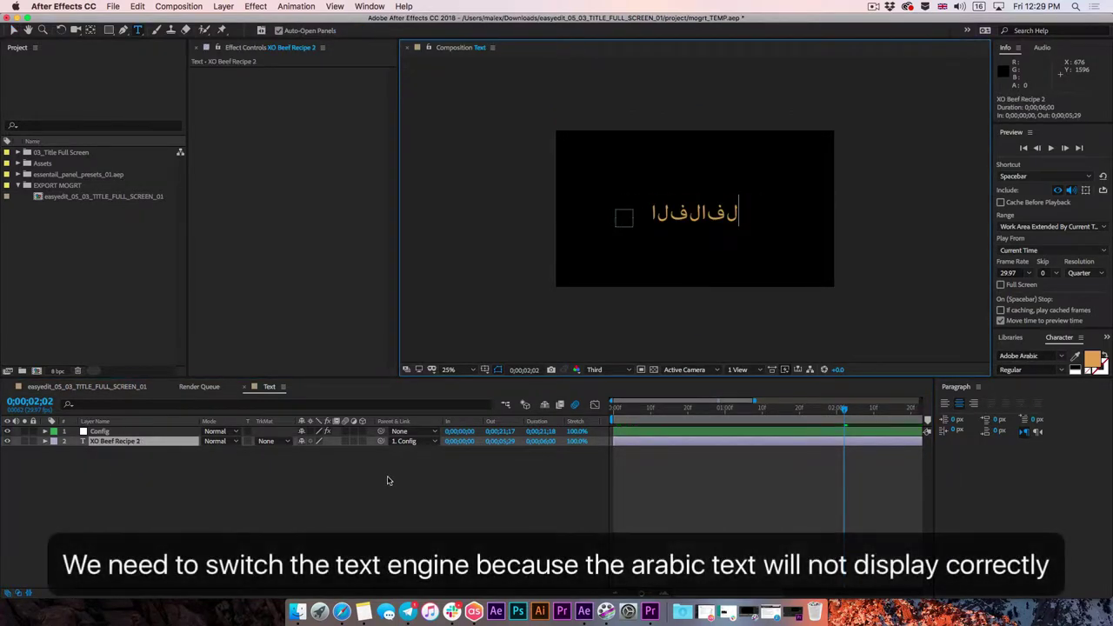
click(651, 517)
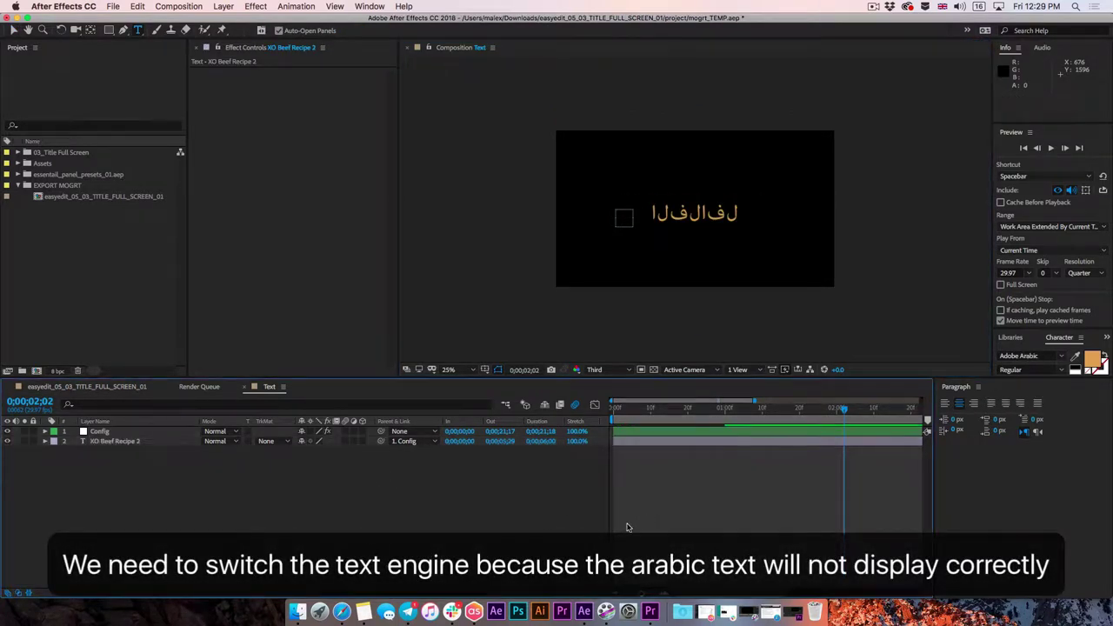
Create a new text layer via Layer > New > Text and paste the Arabic word into it.
click(113, 7)
mouse_move(123, 21)
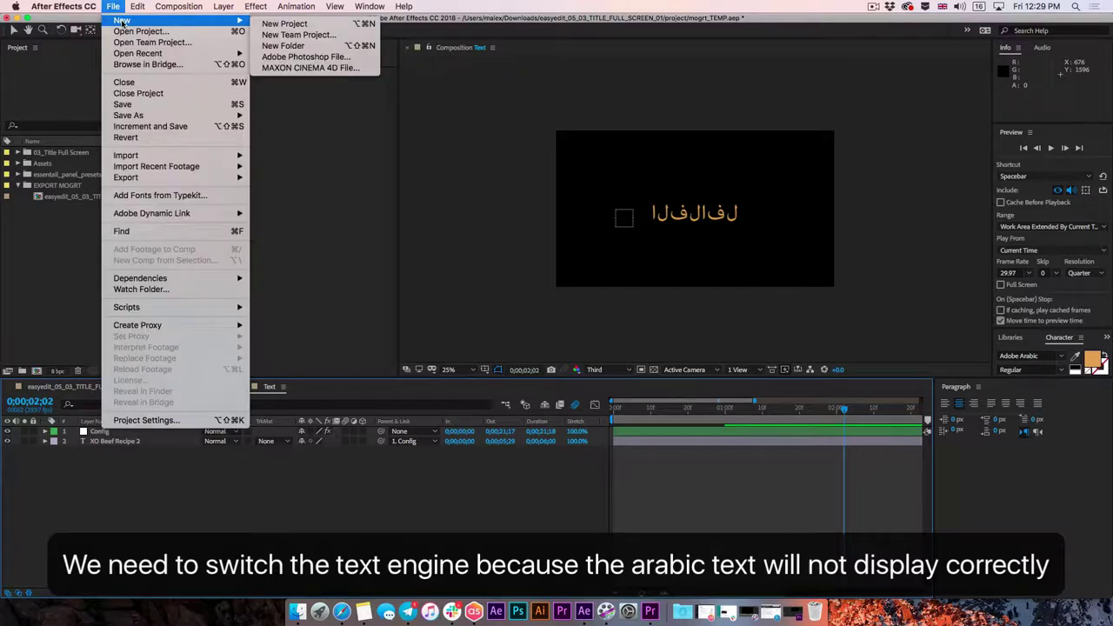
click(223, 7)
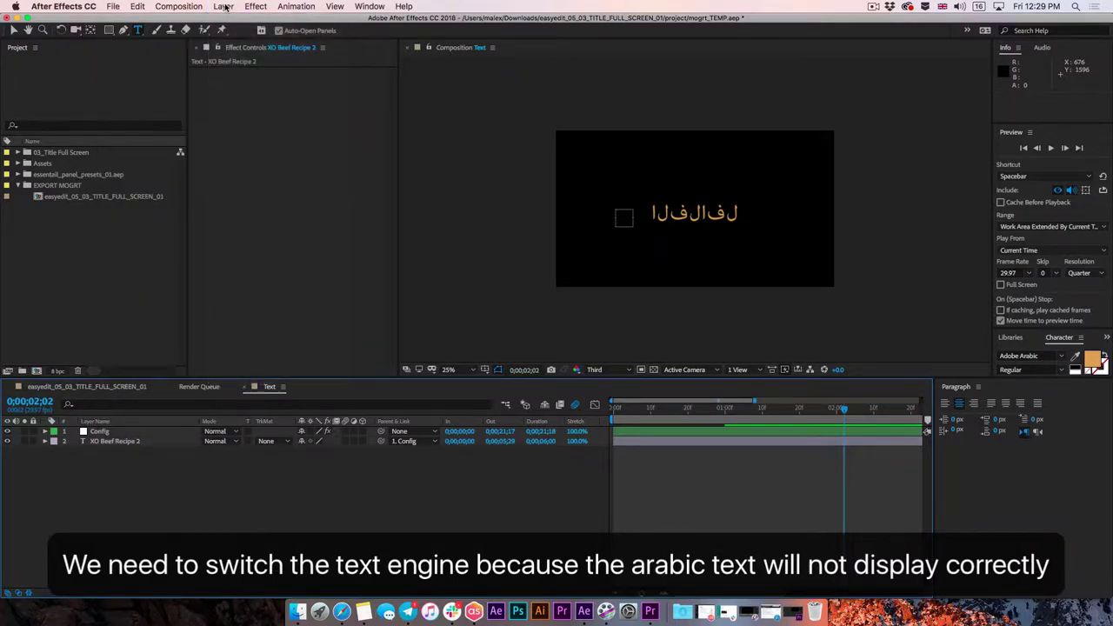
click(223, 7)
mouse_move(231, 21)
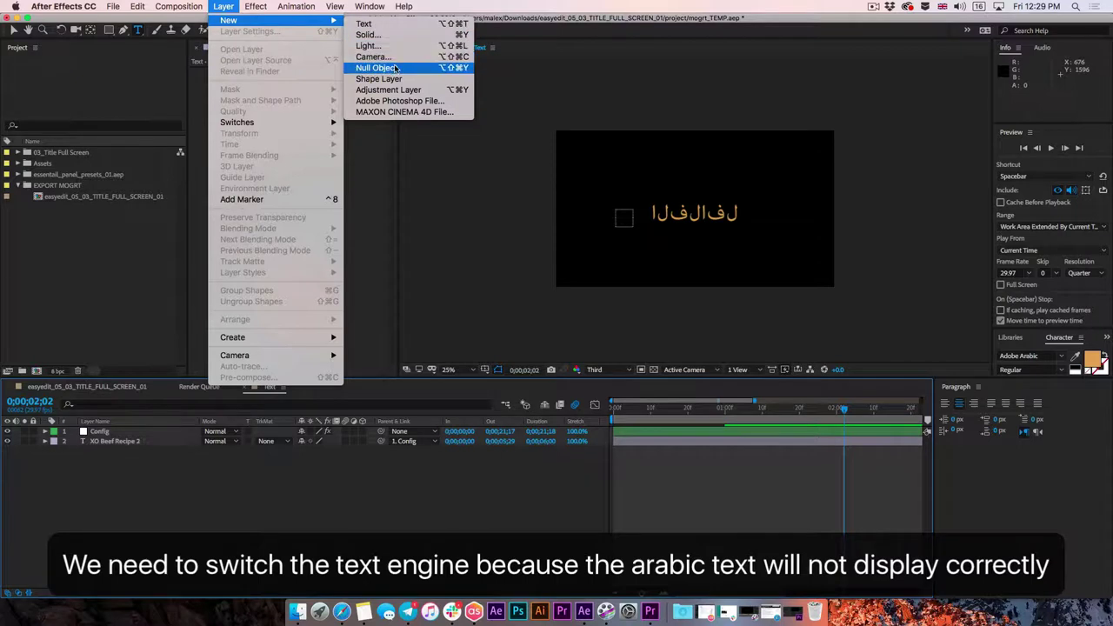
click(378, 24)
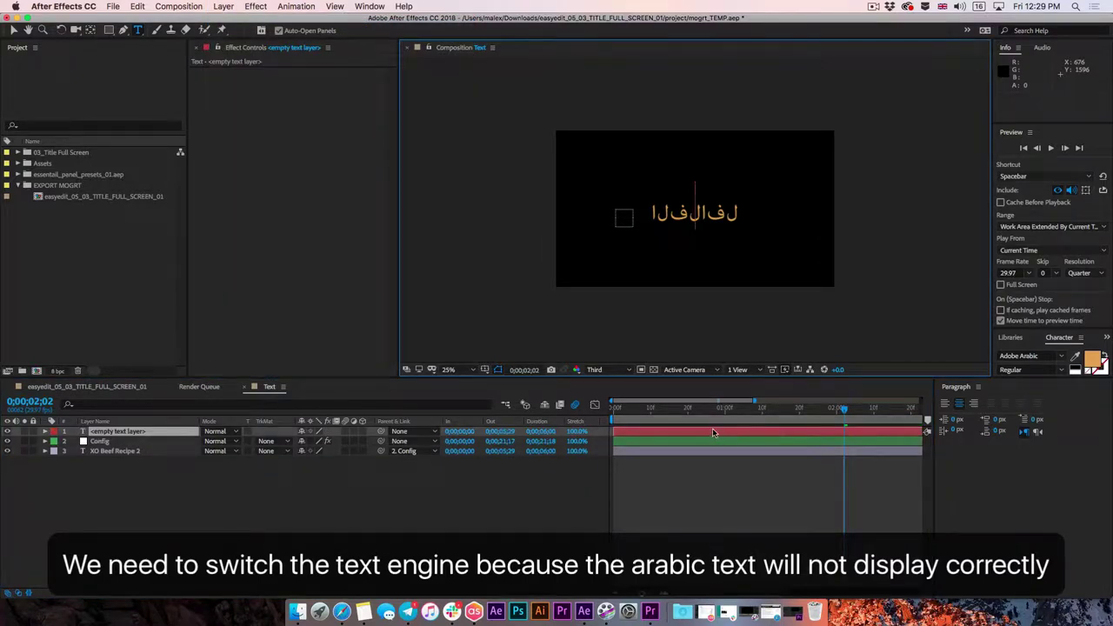
key(super+v)
click(695, 432)
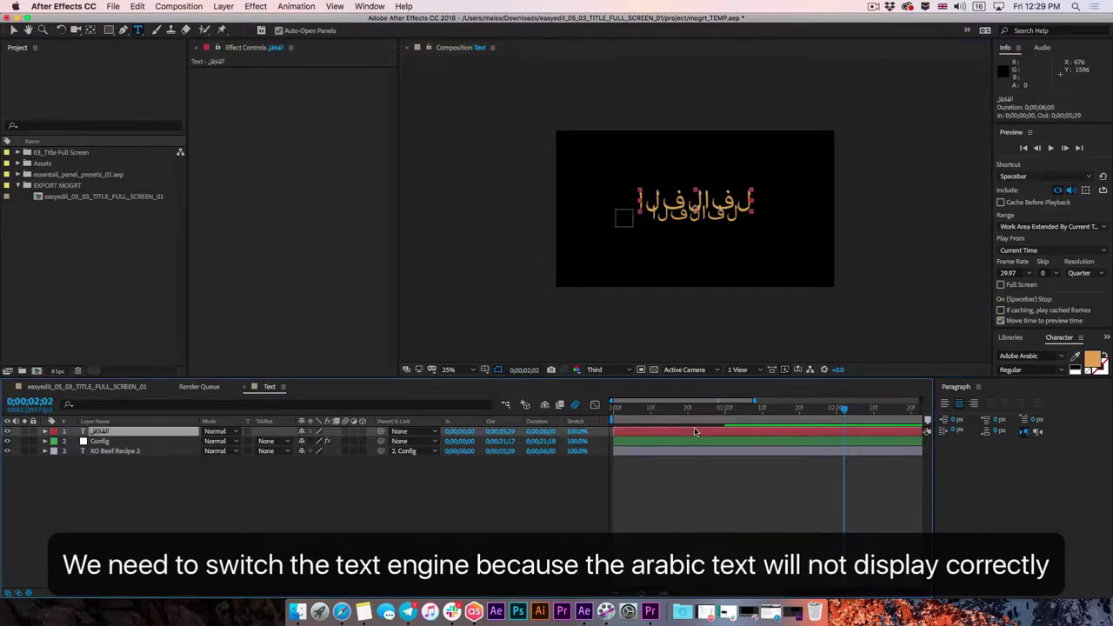
Zoom the composition view to 50%, switch to the Selection tool, and deselect the layer.
key(period)
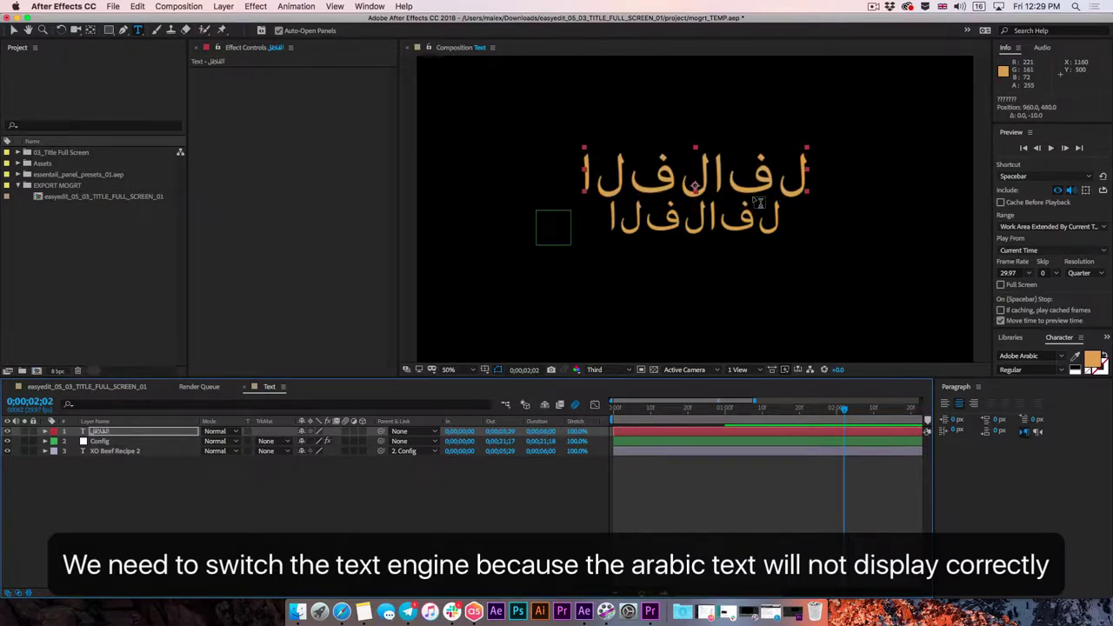
click(13, 30)
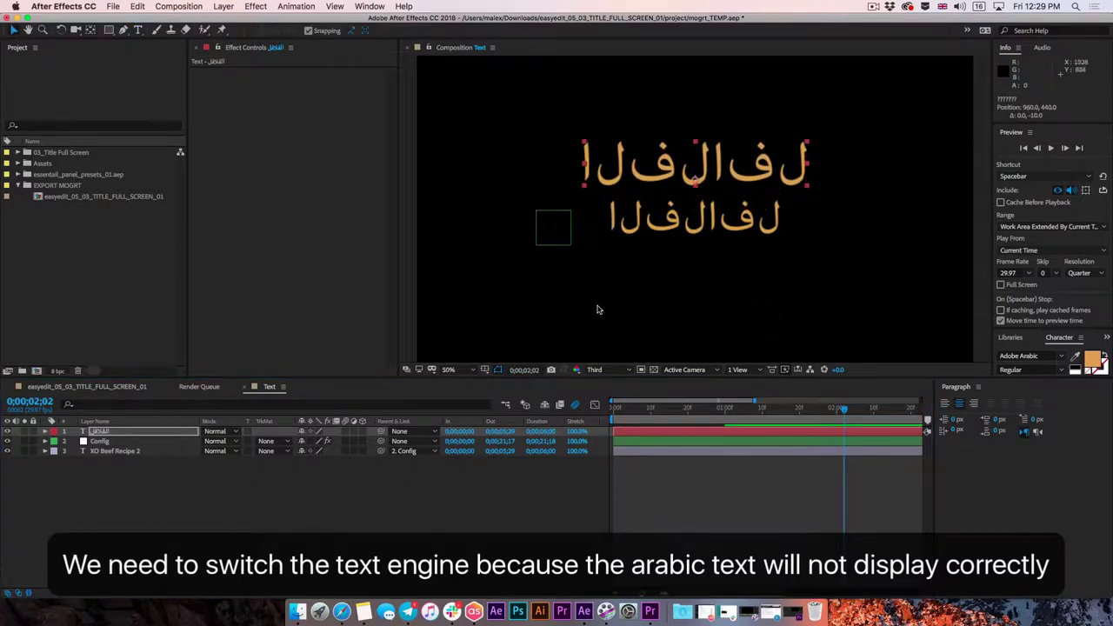
click(681, 521)
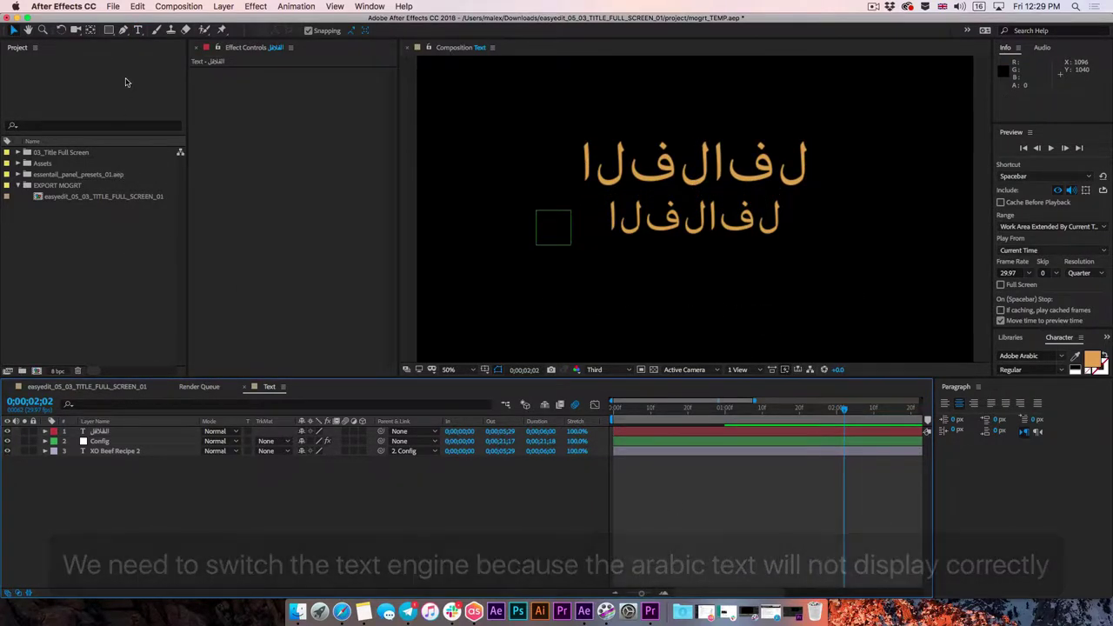
Close mogrt_TEMP.aep without saving changes.
click(113, 7)
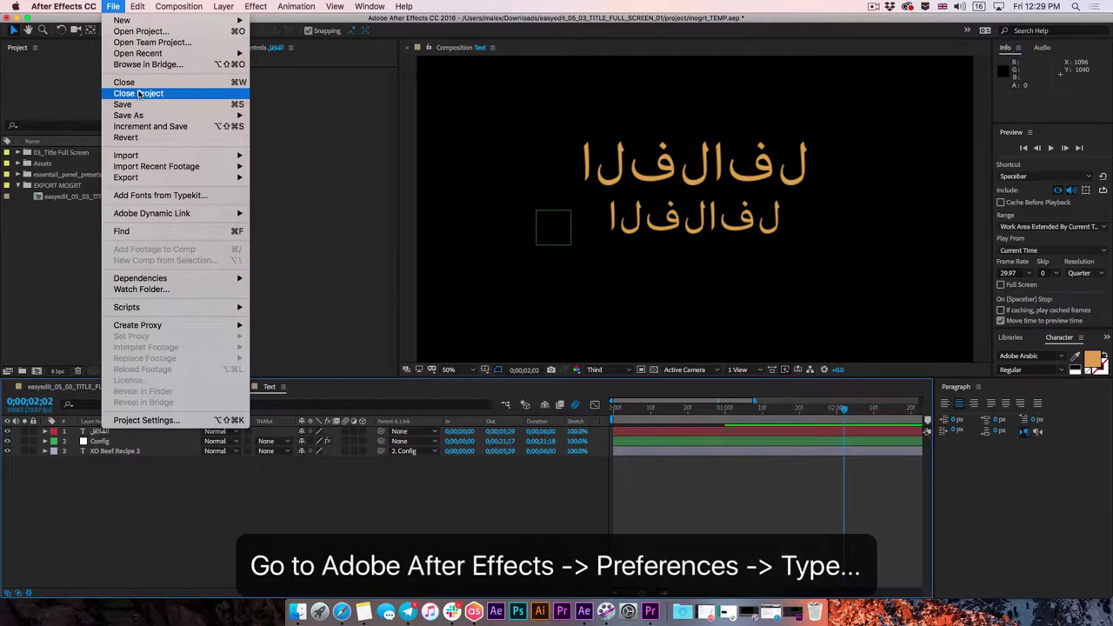
click(139, 94)
click(522, 329)
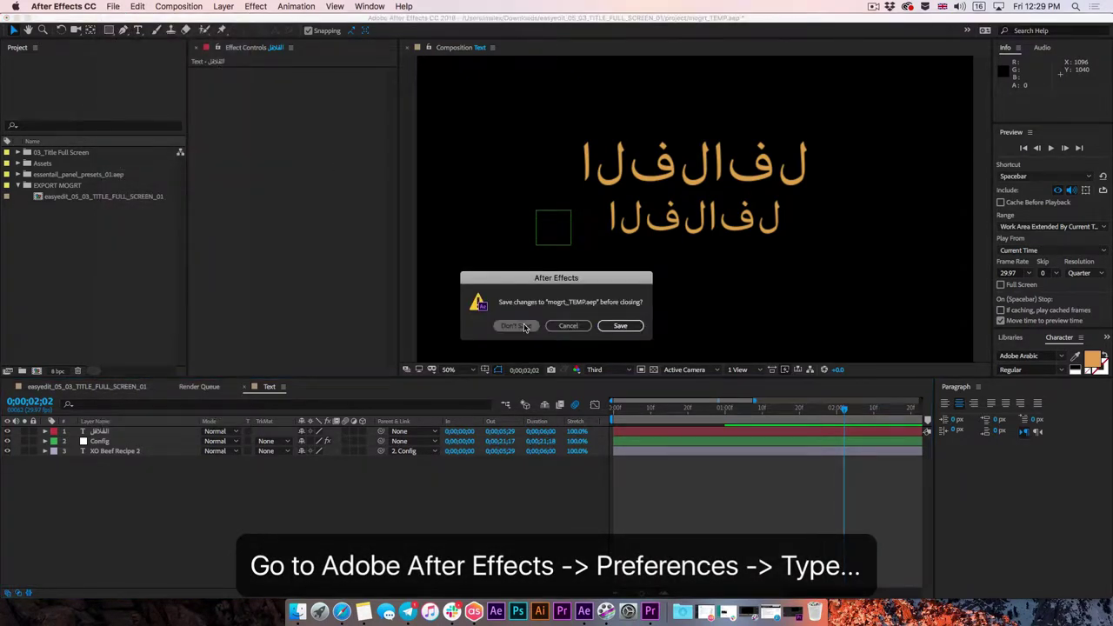
Set the Type preferences text engine to South Asian and Middle Eastern, then quit After Effects.
click(78, 9)
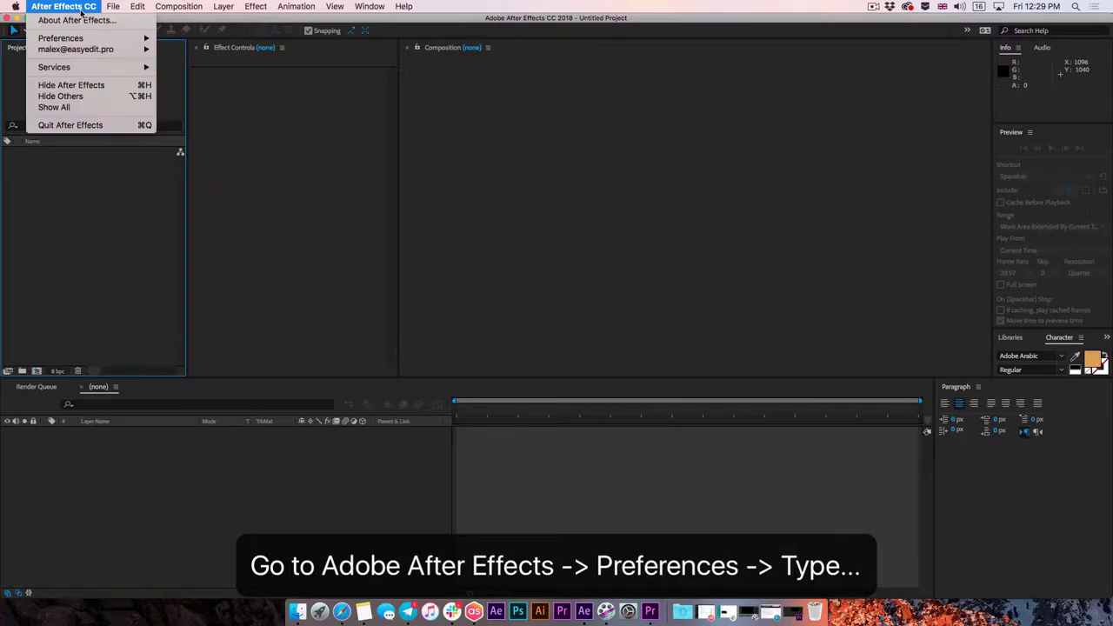
mouse_move(132, 40)
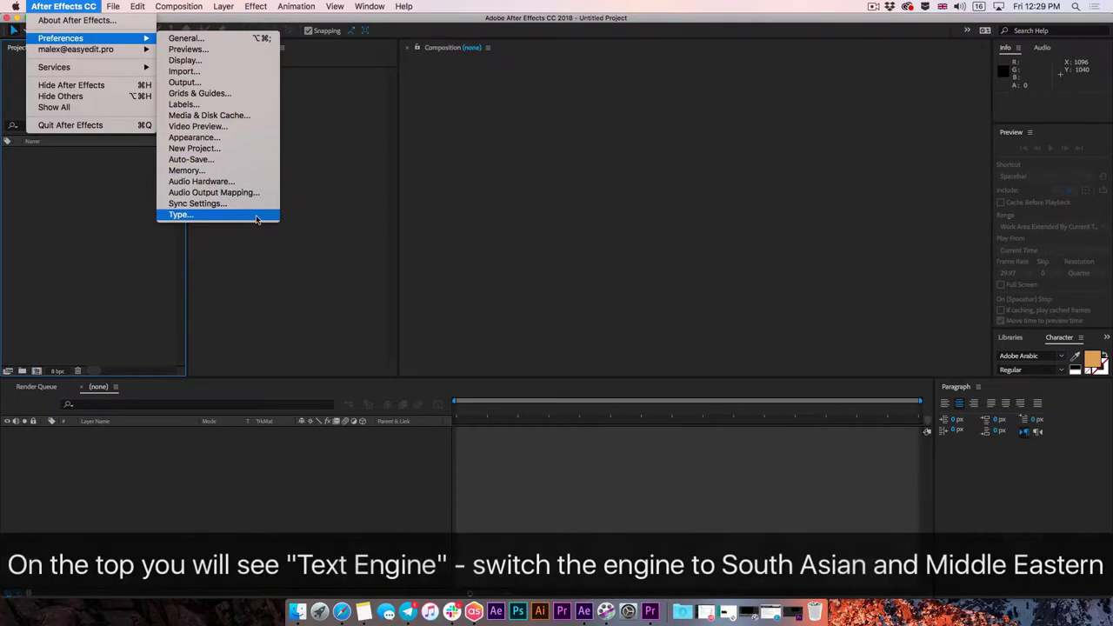
click(251, 220)
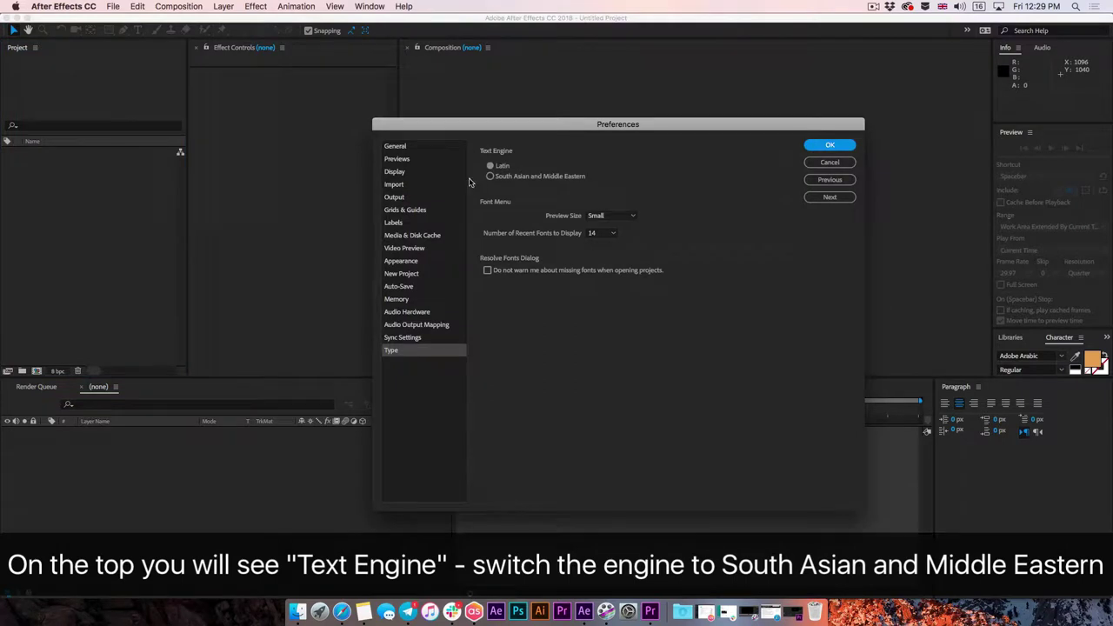
click(489, 176)
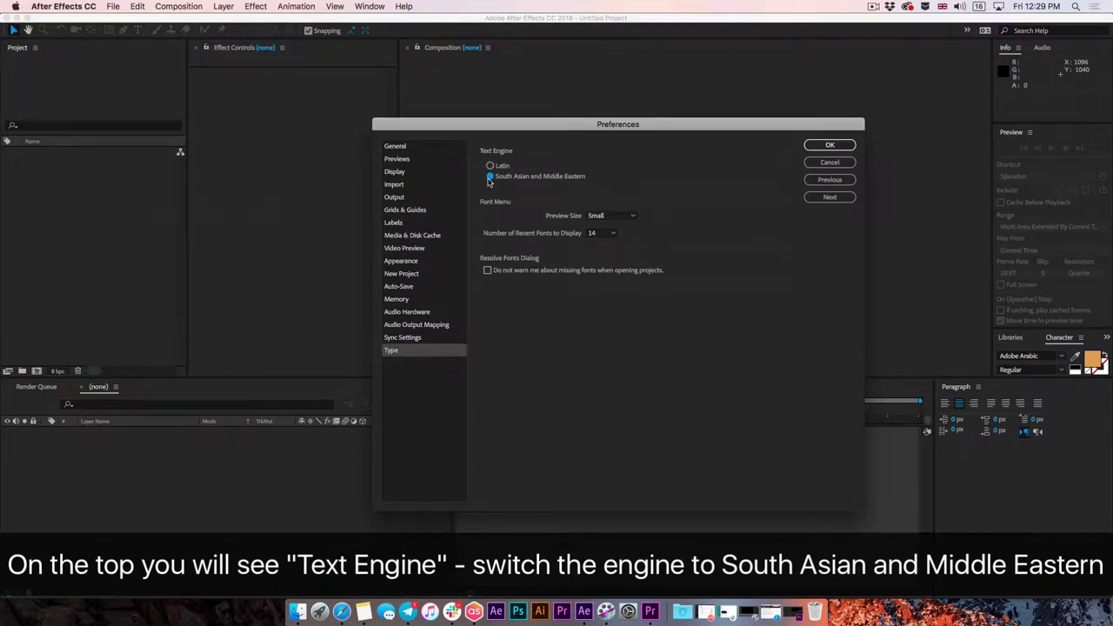
click(830, 145)
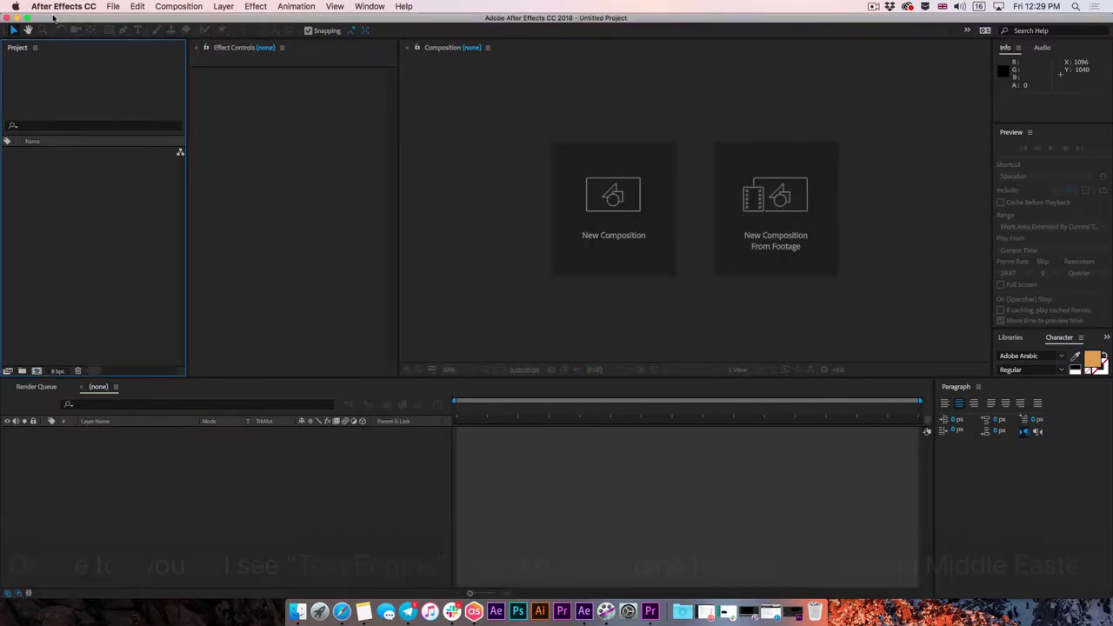
click(62, 6)
click(69, 125)
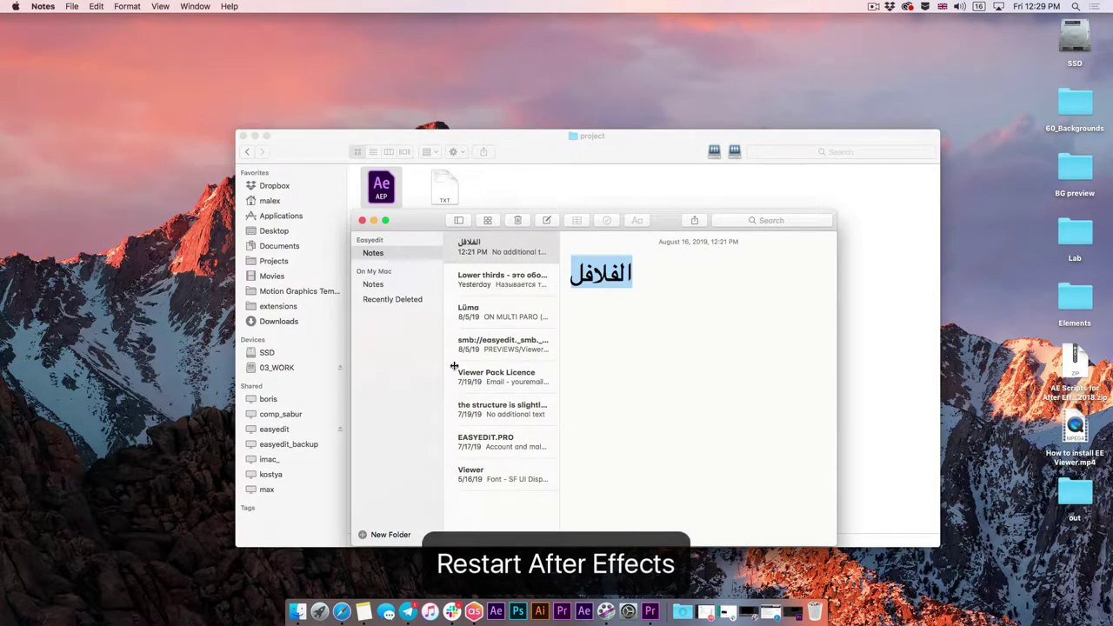
Restart After Effects, close its Start window, and open mogrt_TEMP.aep from Finder.
click(583, 611)
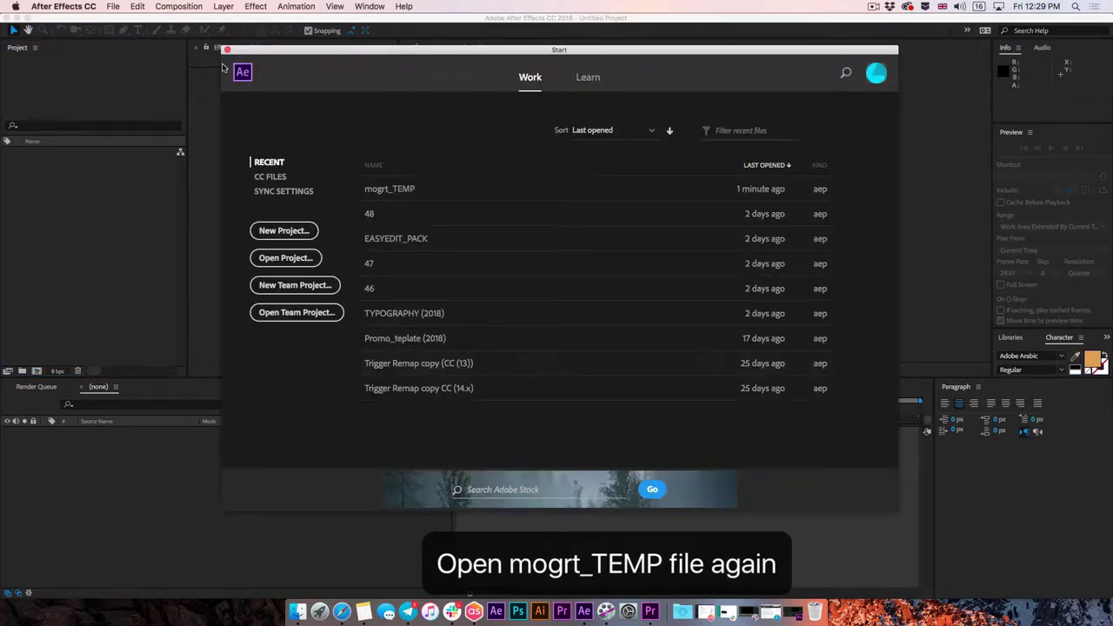
click(227, 50)
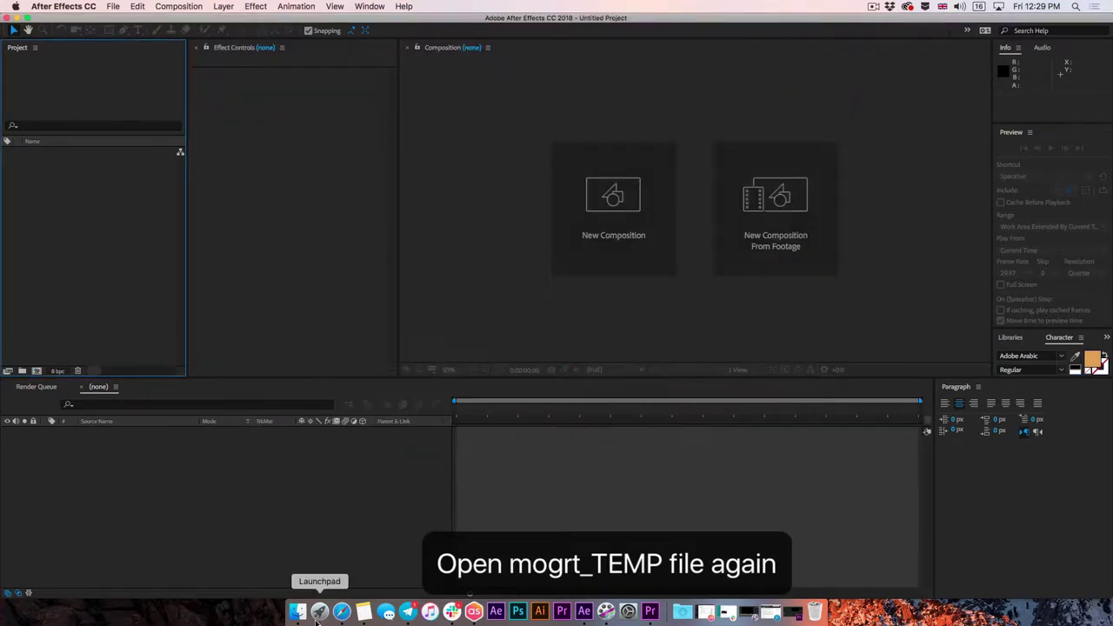
click(299, 612)
right_click(378, 178)
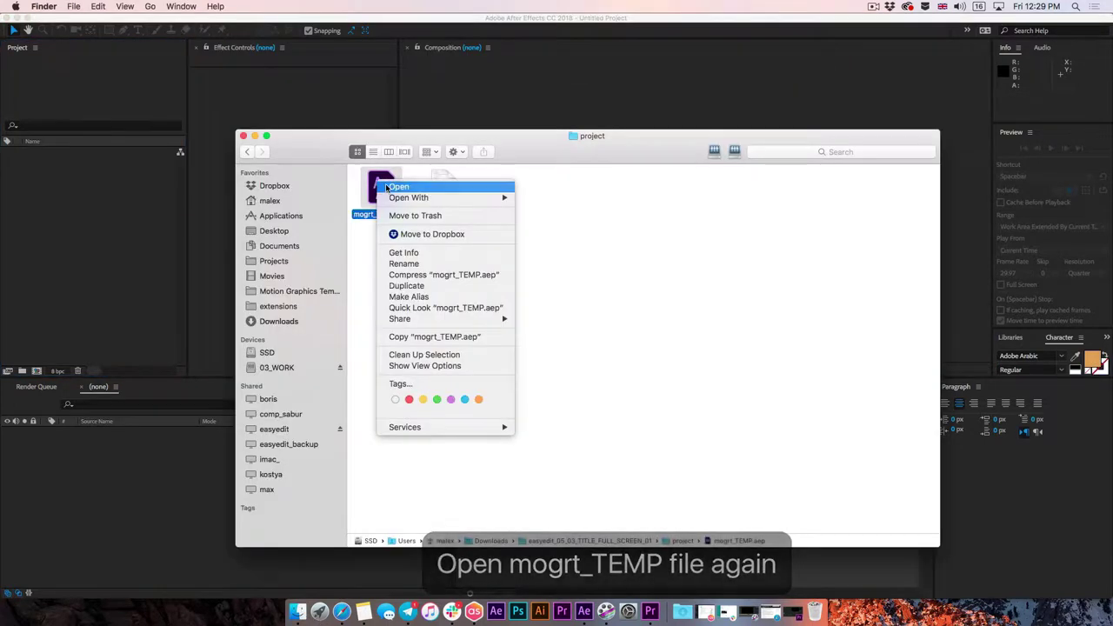
click(392, 183)
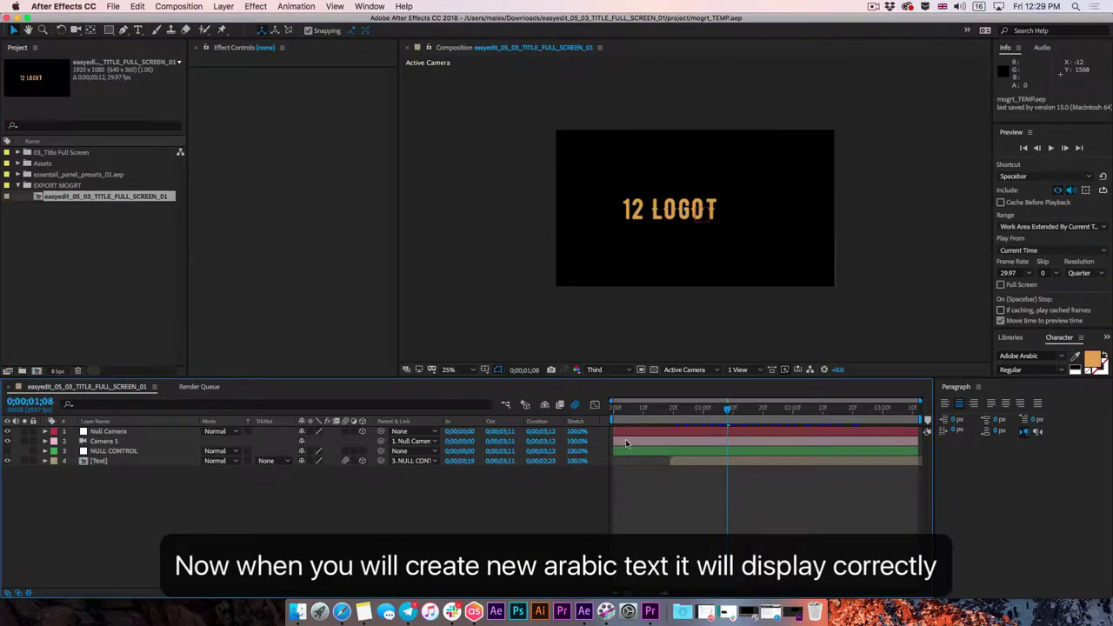
Preview the title animation, then paste Arabic text into the template text layer inside the Text precomp.
key(space)
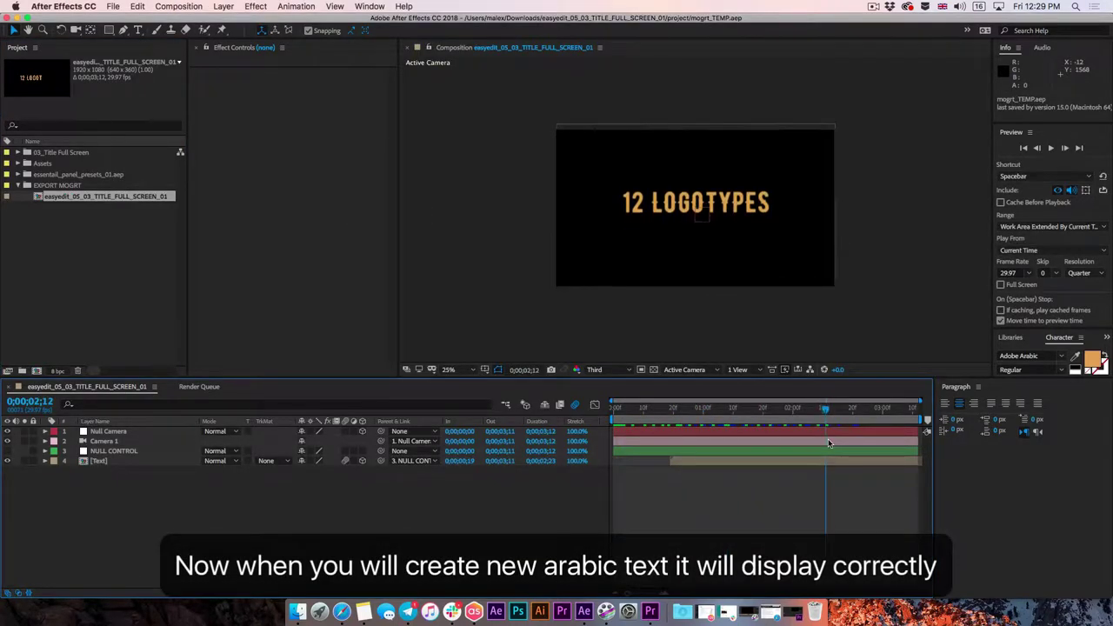
key(space)
double_click(110, 462)
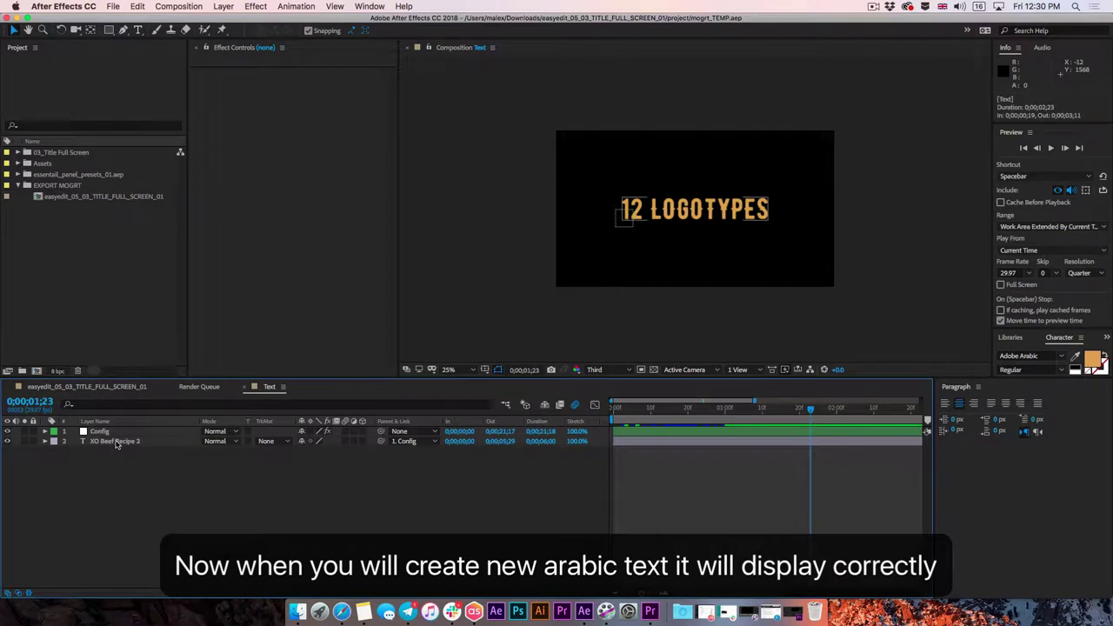
double_click(116, 441)
key(super+v)
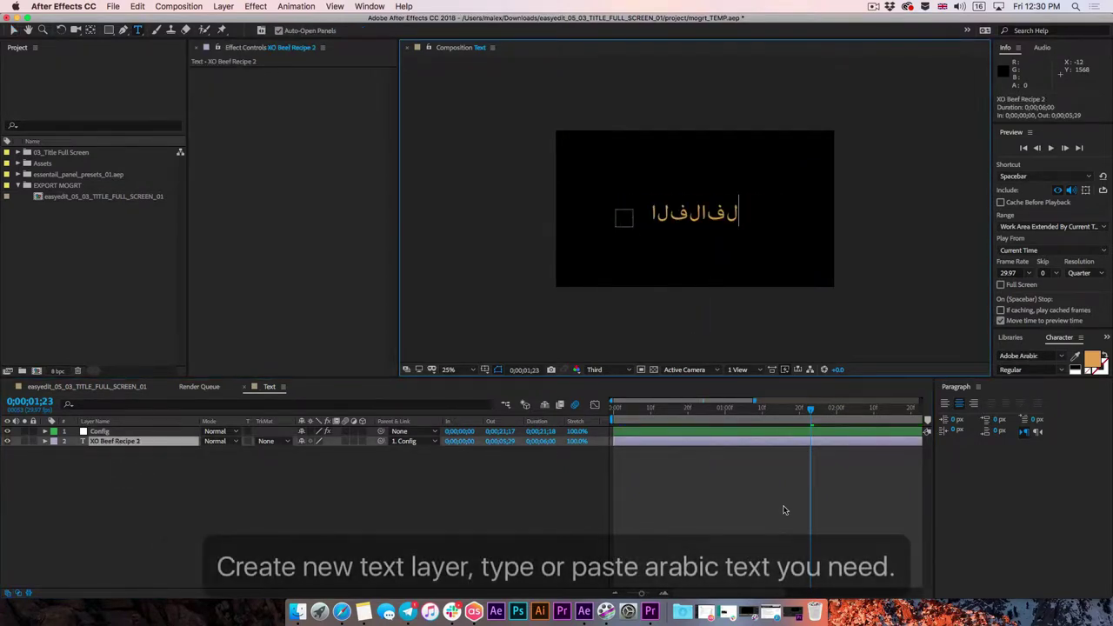
click(783, 510)
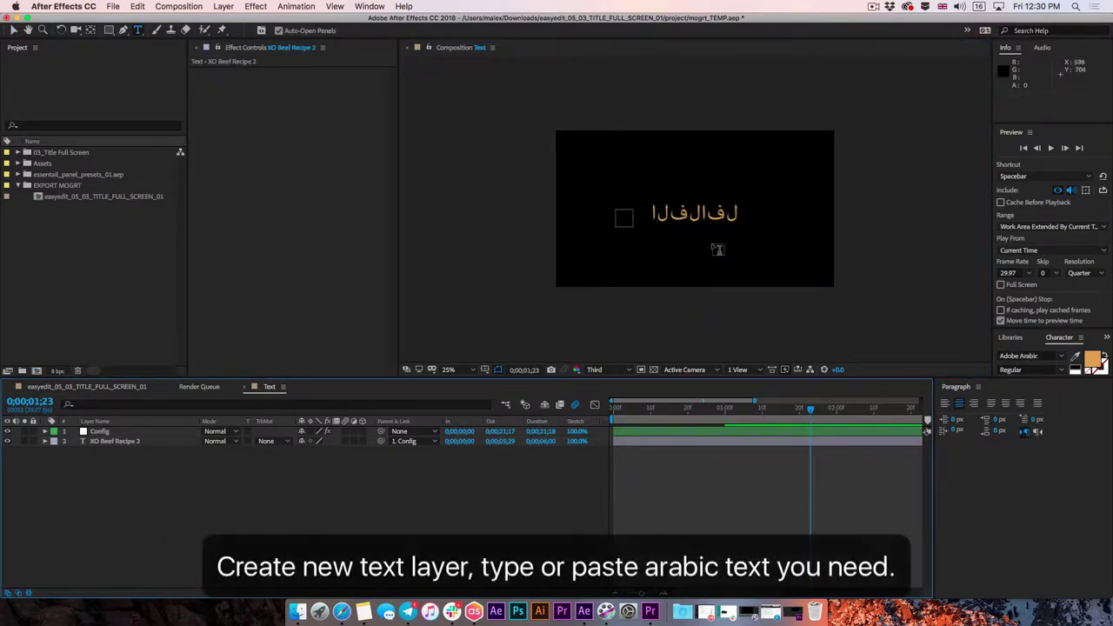
Add a new text layer containing الفلافل and move it above the template's broken Arabic line.
click(113, 6)
mouse_move(233, 20)
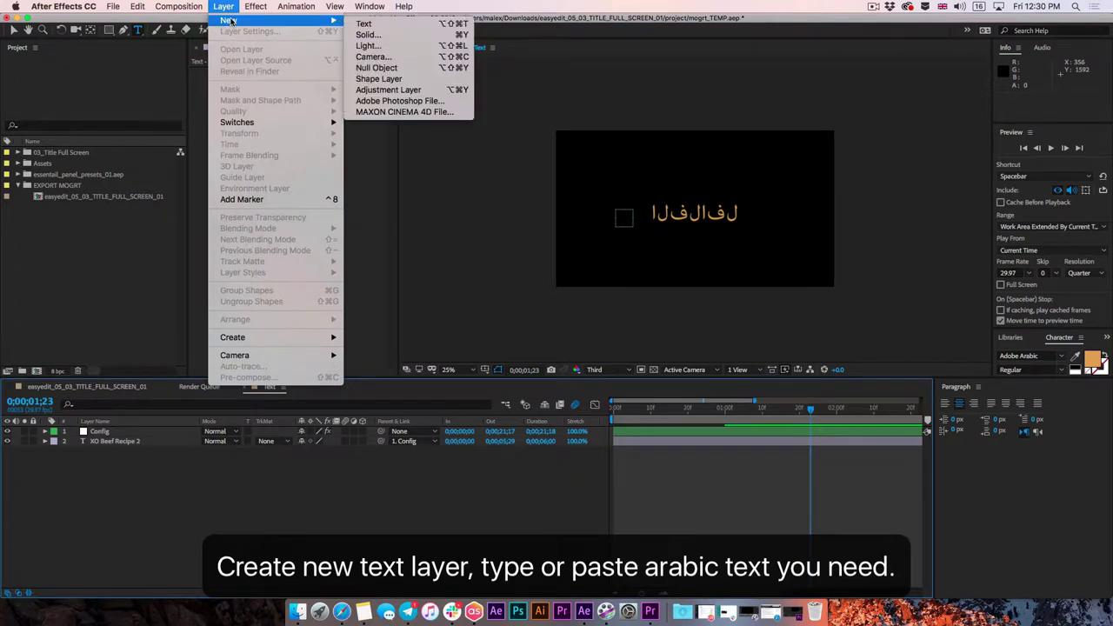
click(380, 26)
text(الفلافل)
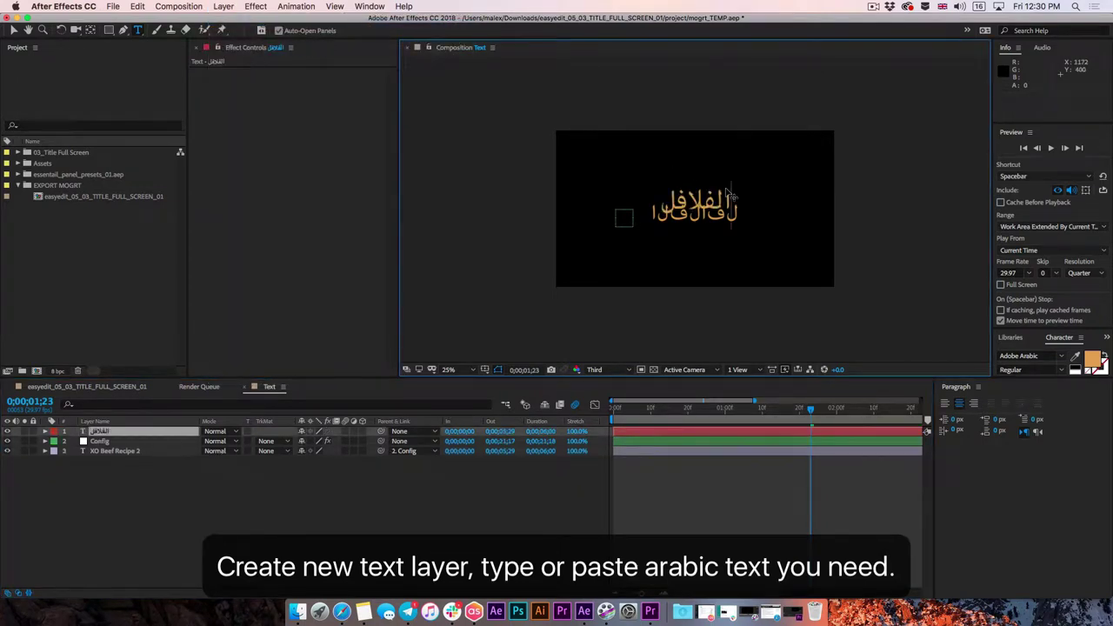
click(13, 29)
key(period)
click(700, 167)
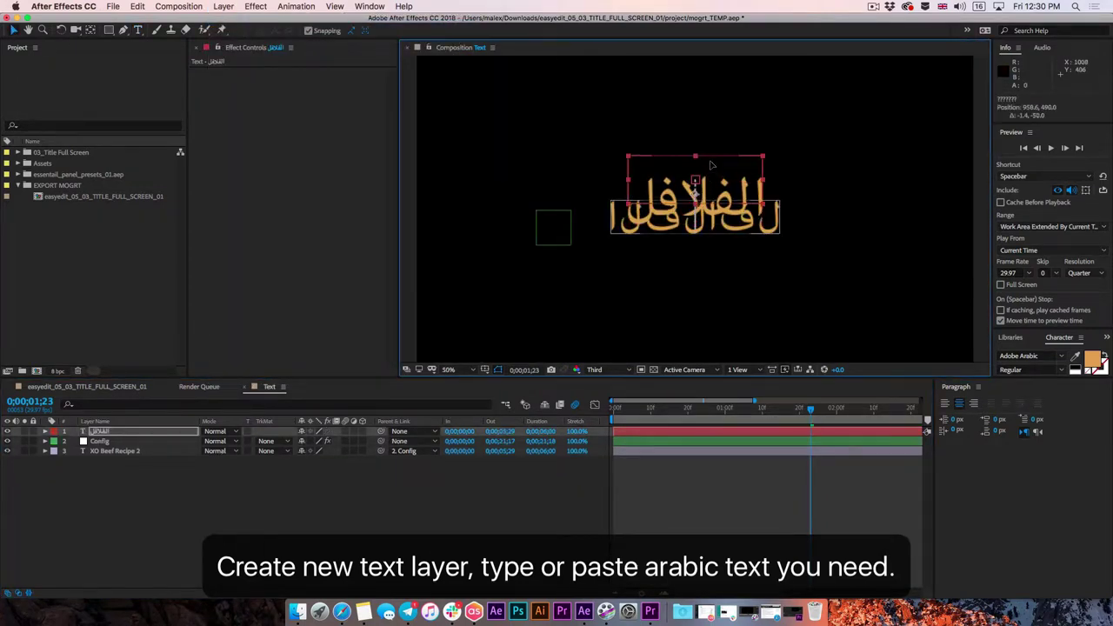
drag(696, 178, 696, 165)
click(702, 244)
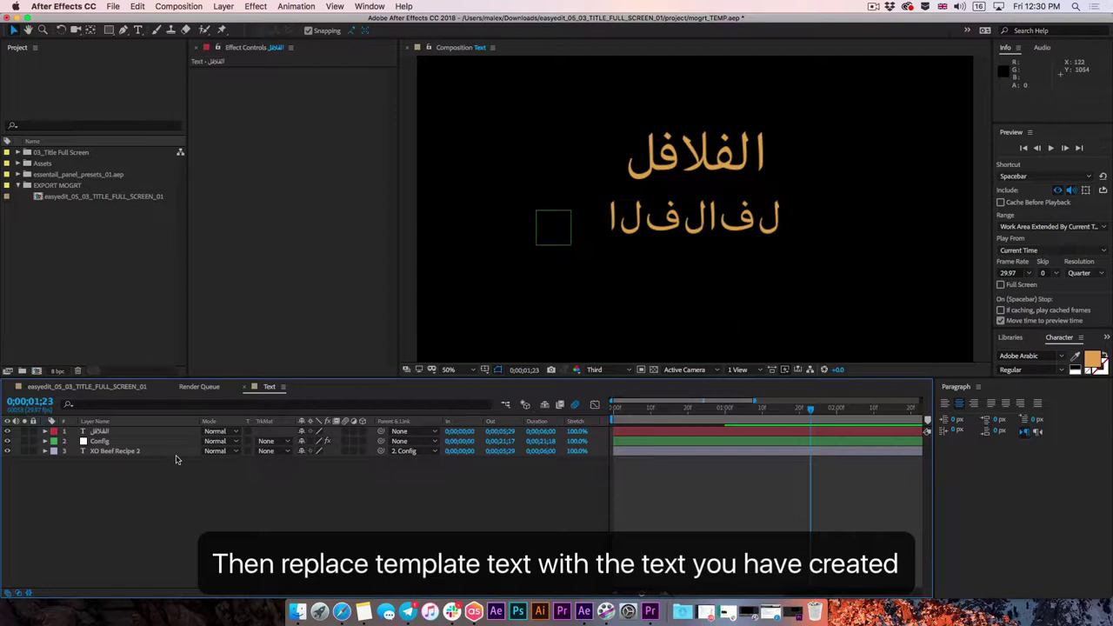
Select the template layer XO Beef Recipe 2 and briefly reveal its keyframed properties.
click(124, 451)
key(u)
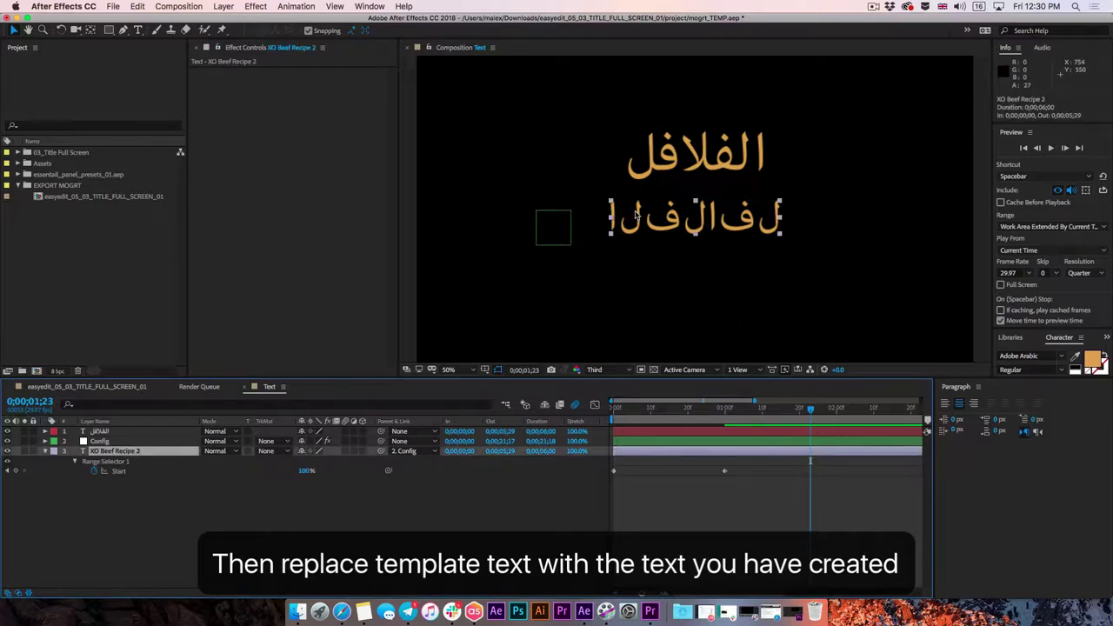
key(u)
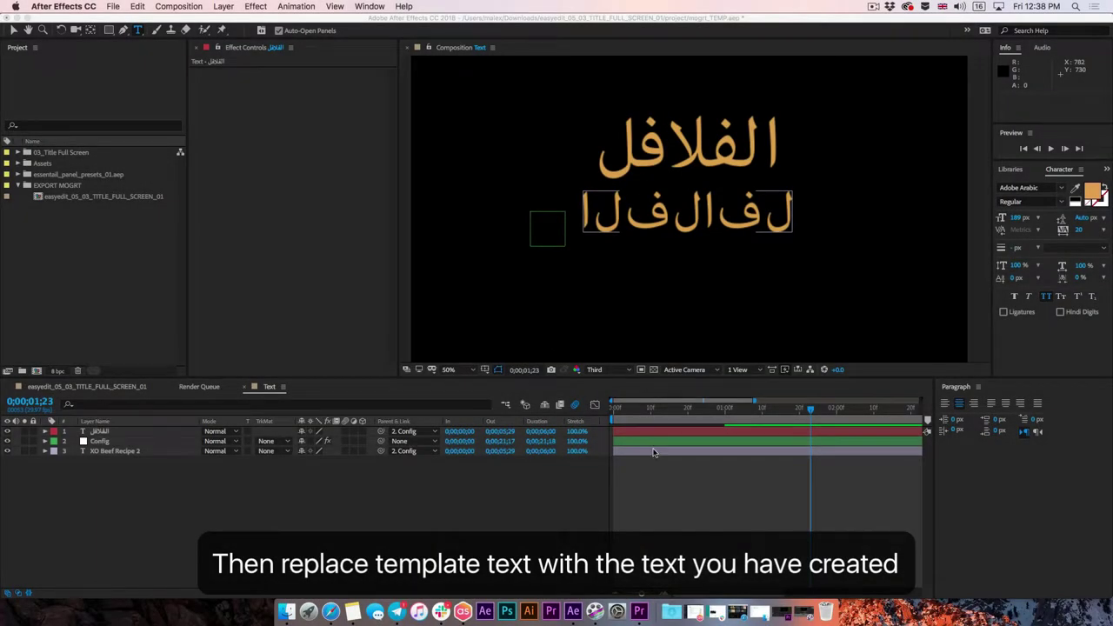
Select the whole joined word الفلافل in the new text layer with the Type tool.
click(654, 432)
click(659, 434)
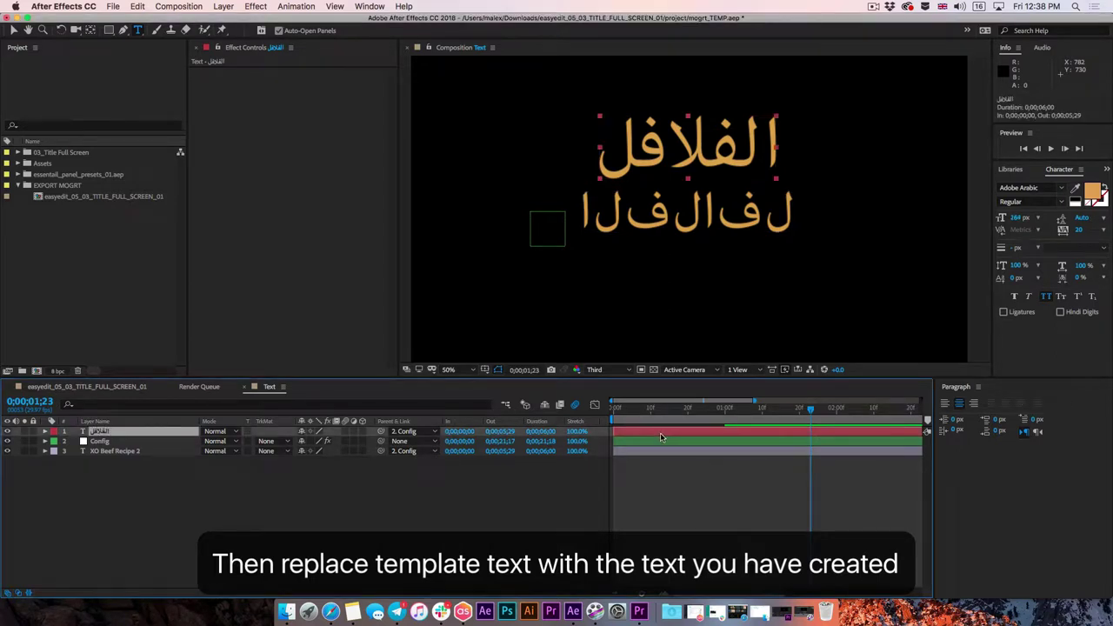
click(726, 138)
drag(598, 136, 789, 137)
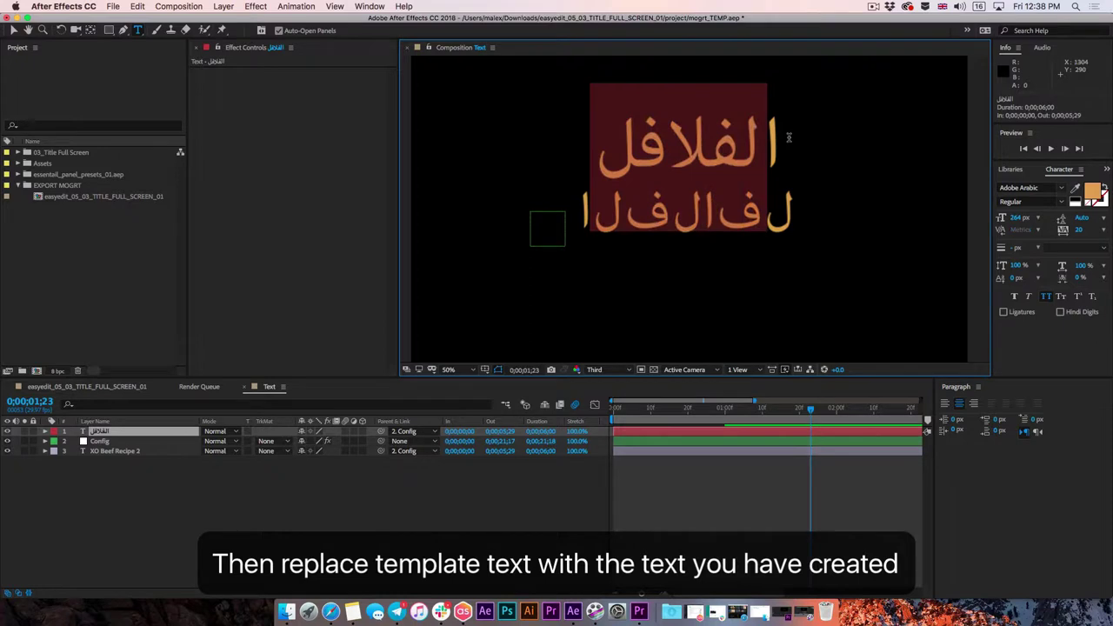
click(788, 136)
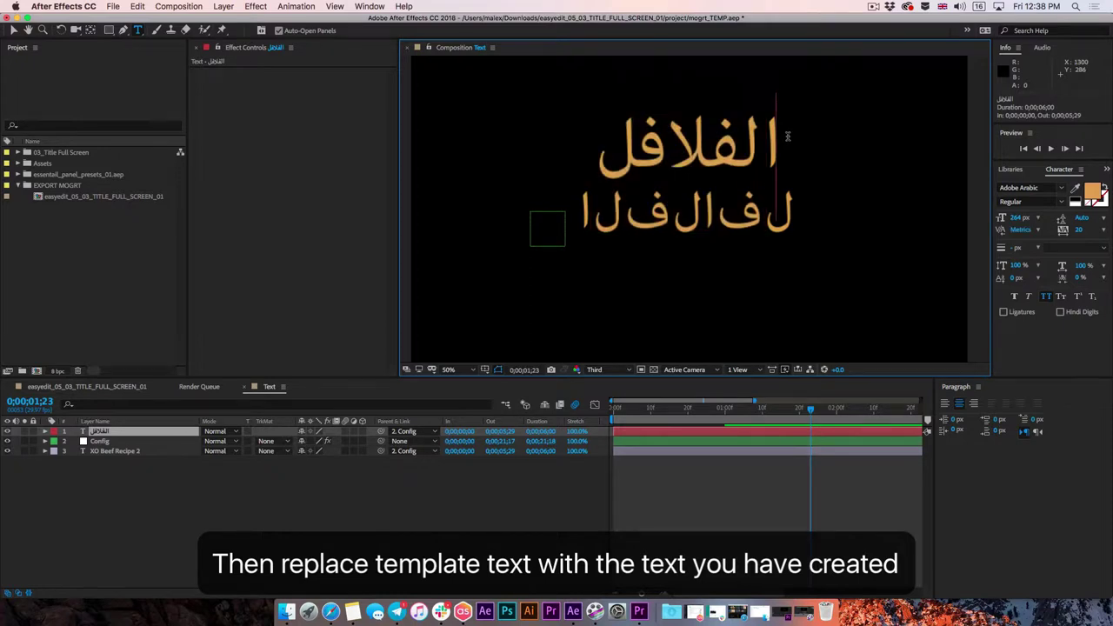
drag(612, 139, 551, 147)
Copy the joined الفلافل and paste it over the broken Arabic line in XO Beef Recipe 2.
right_click(697, 142)
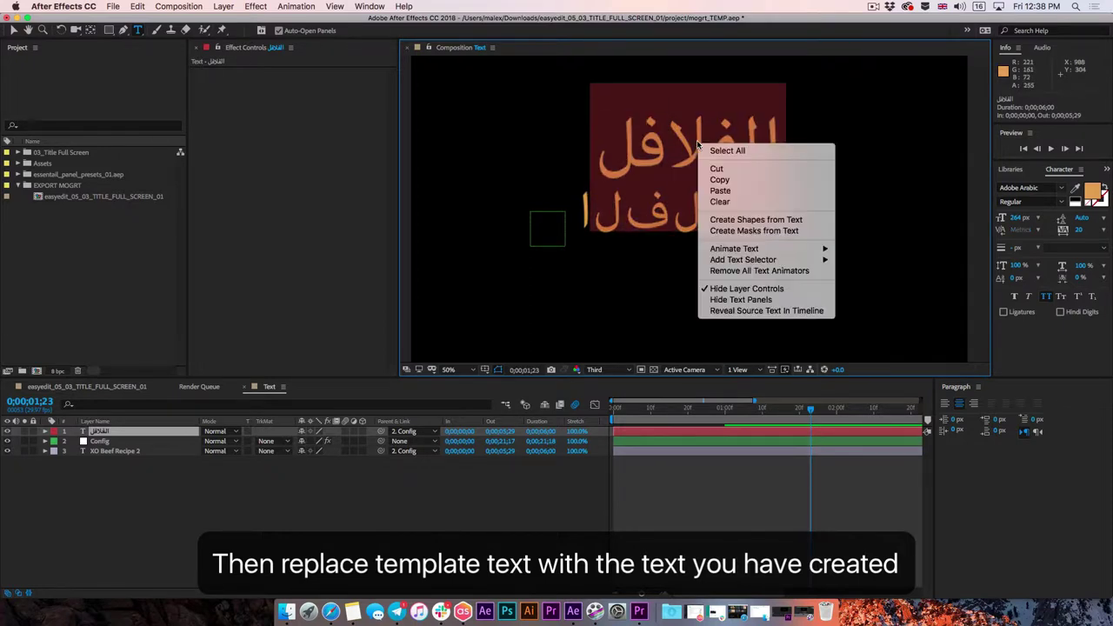
click(770, 182)
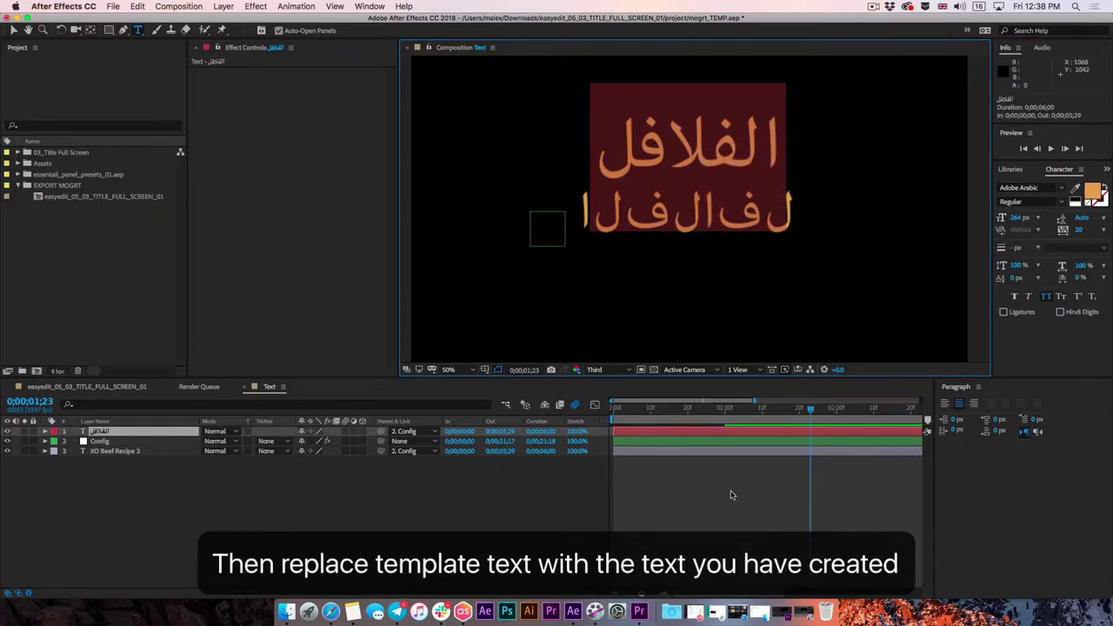
click(721, 494)
click(115, 451)
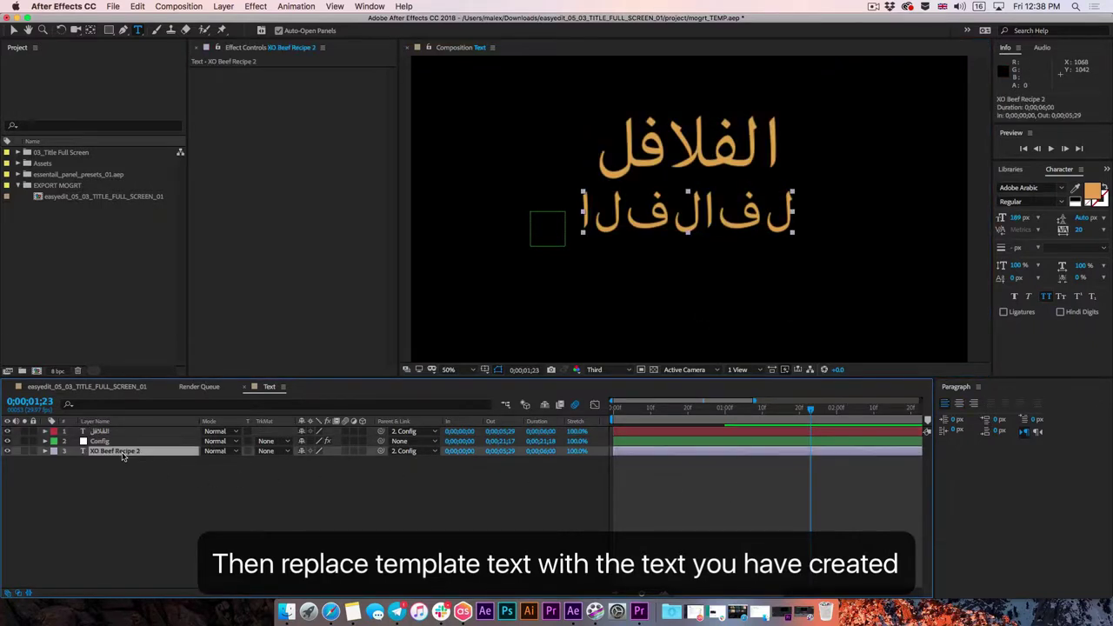
click(700, 218)
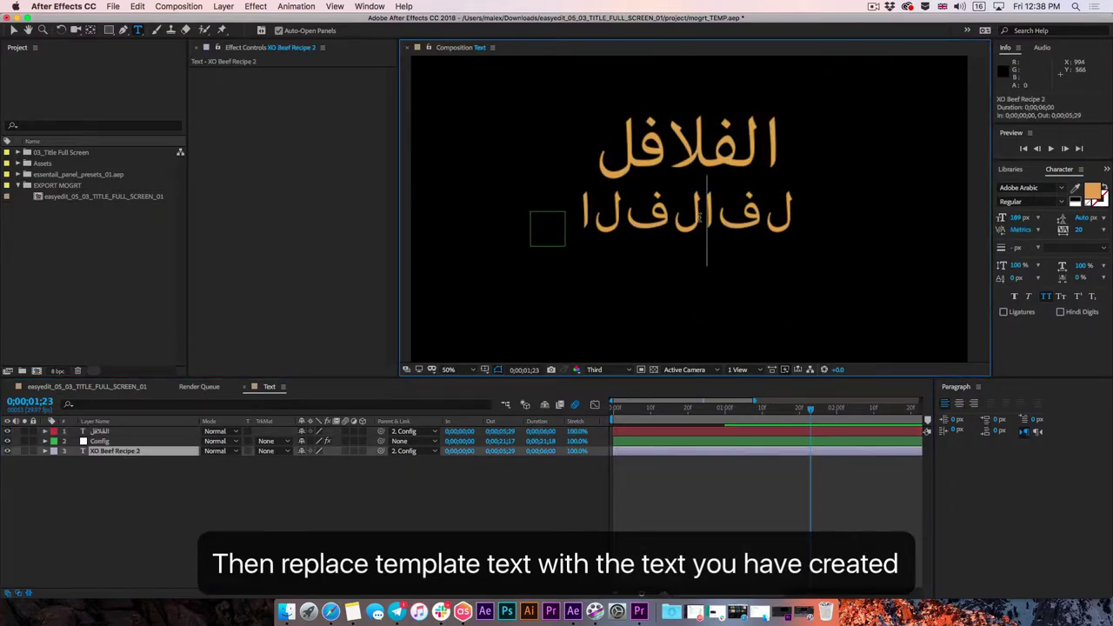
triple_click(703, 222)
right_click(678, 214)
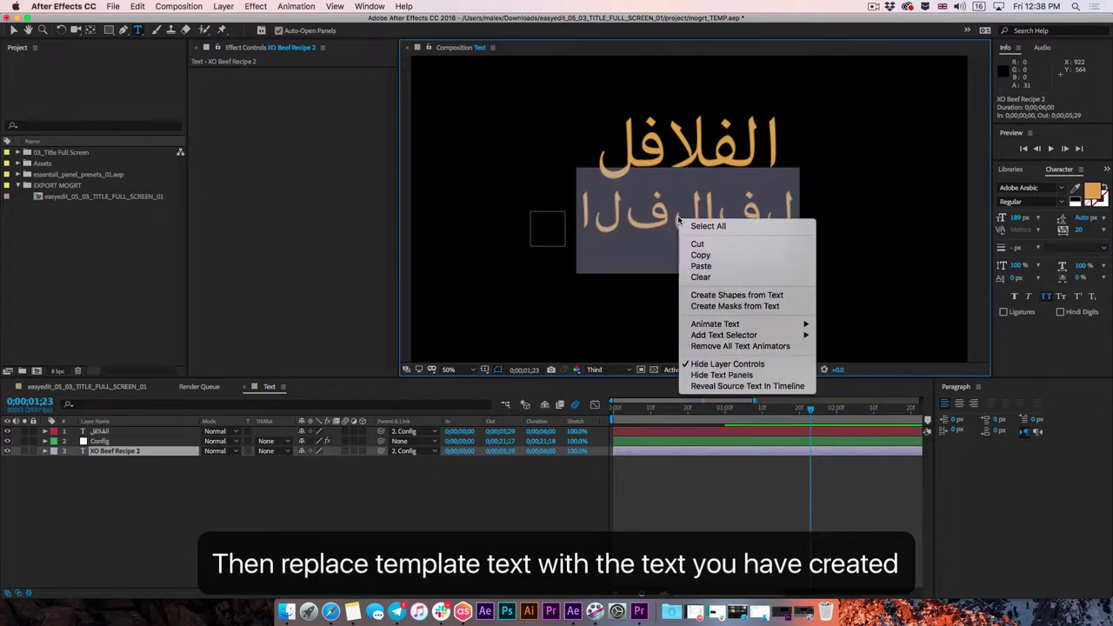
click(706, 266)
Align the pasted line beneath the top word, then select the extra Arabic text layer.
click(639, 457)
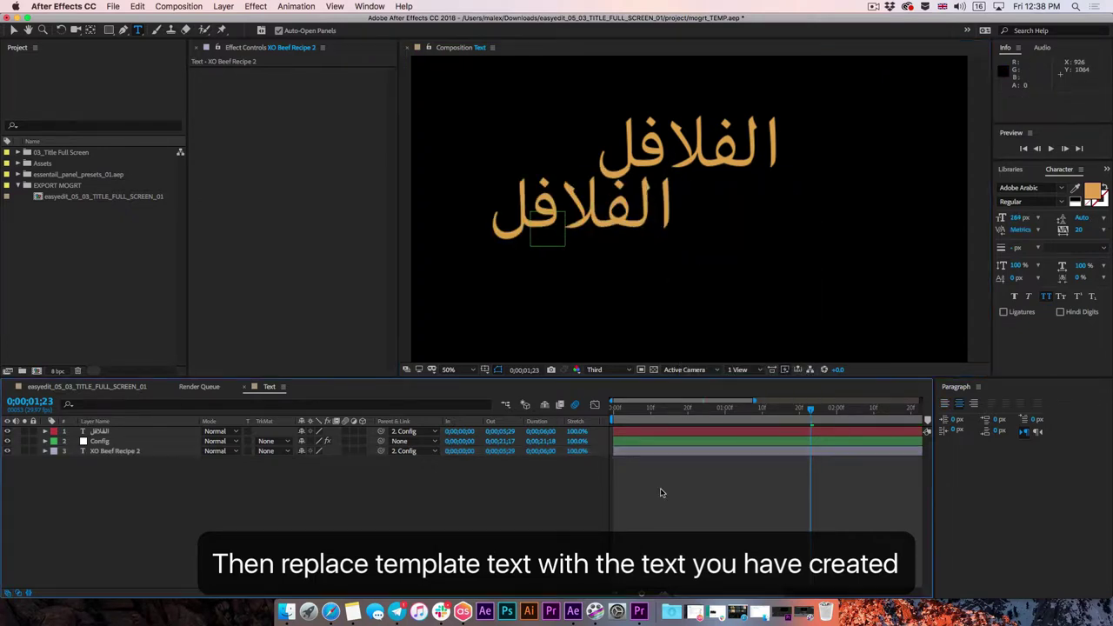
click(14, 30)
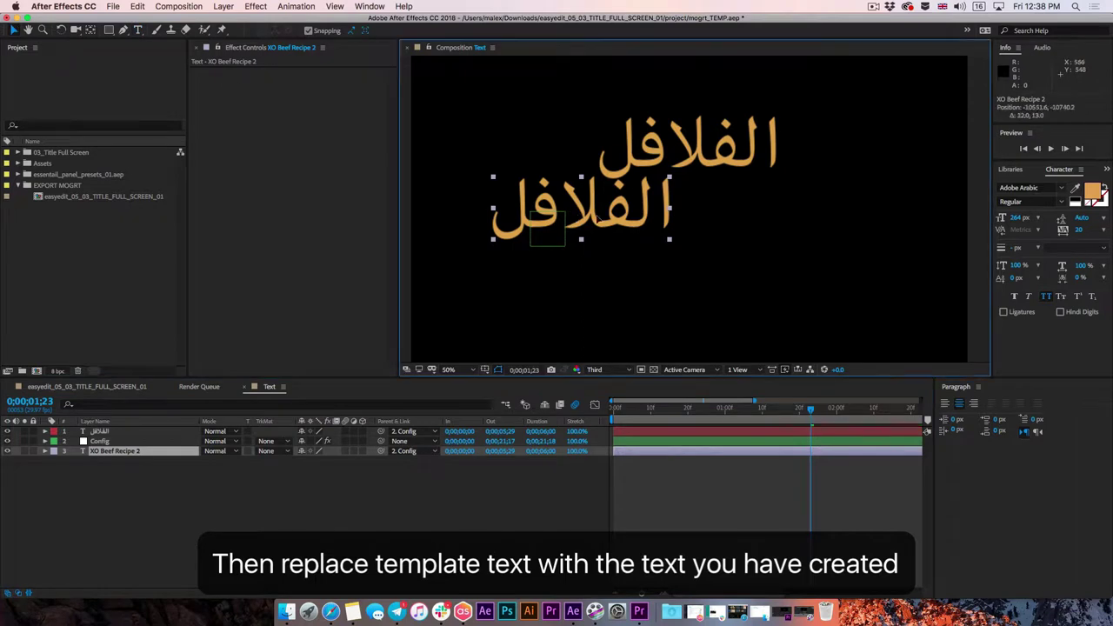
drag(569, 220, 679, 220)
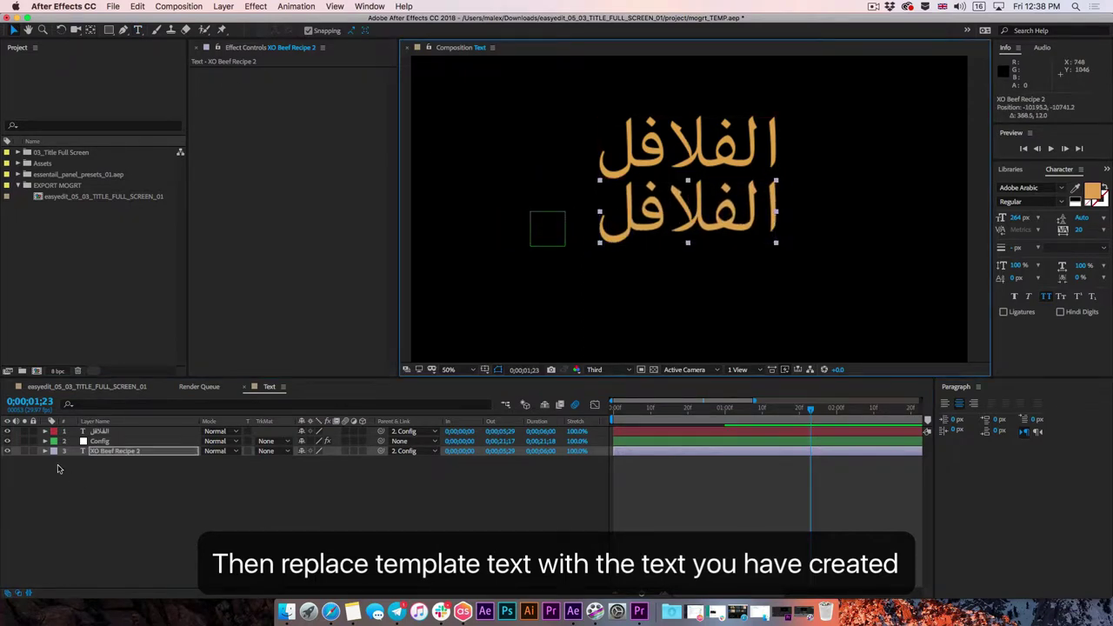
click(111, 432)
Delete the redundant Arabic text layer and play back the template's joined Arabic animation.
right_click(112, 432)
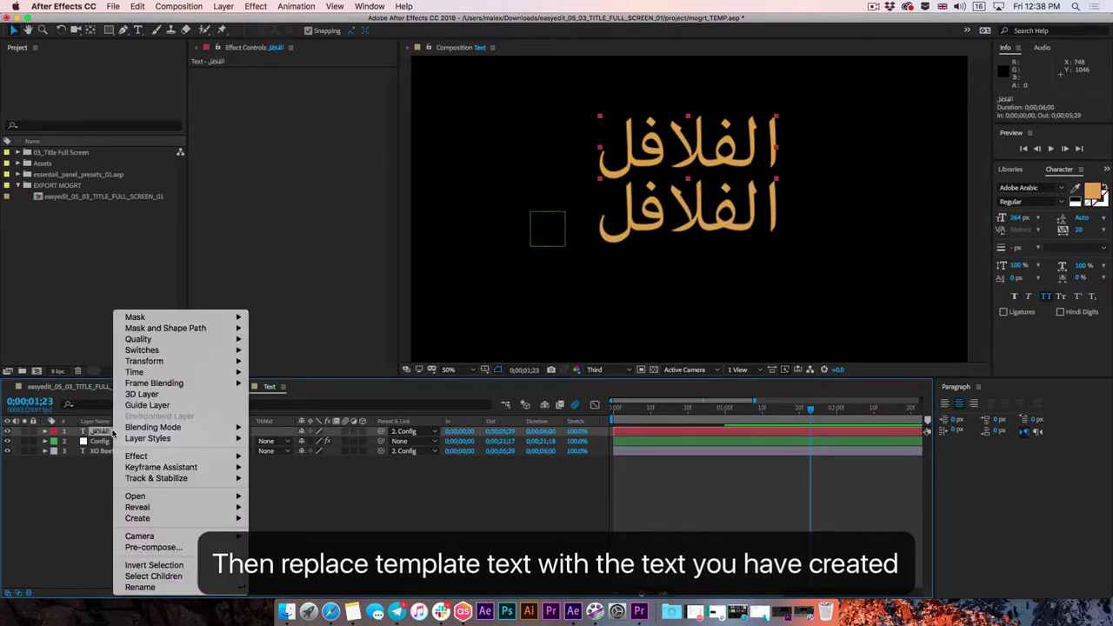
click(101, 435)
key(Delete)
click(112, 441)
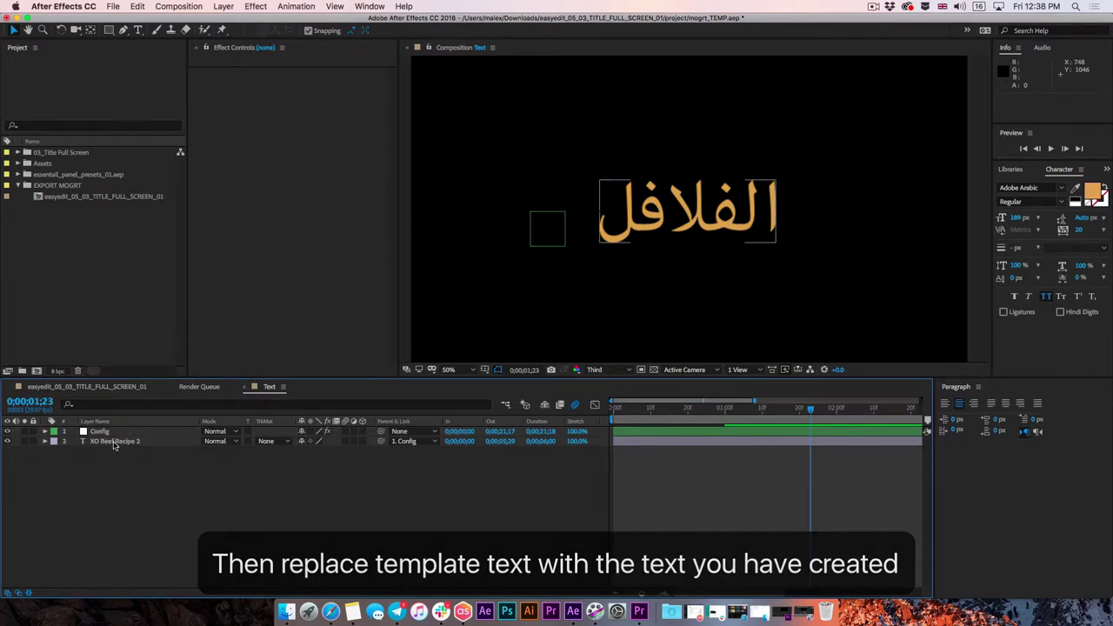
click(618, 409)
key(space)
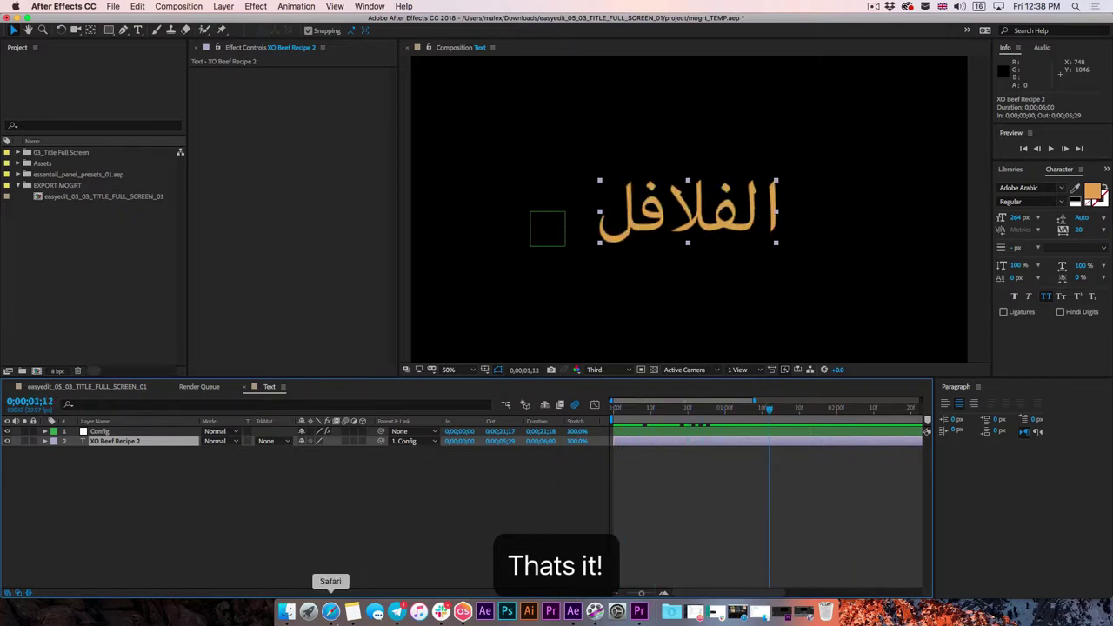
Check the Arabic word in the Notes window, then return to After Effects.
click(353, 611)
click(631, 274)
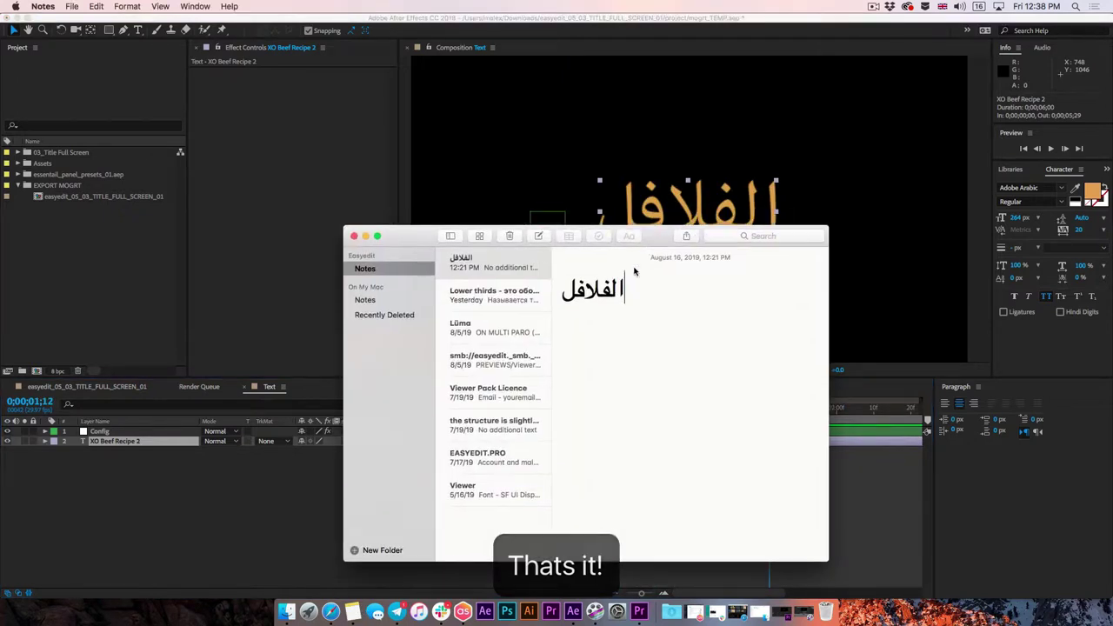
drag(658, 223, 514, 280)
click(794, 529)
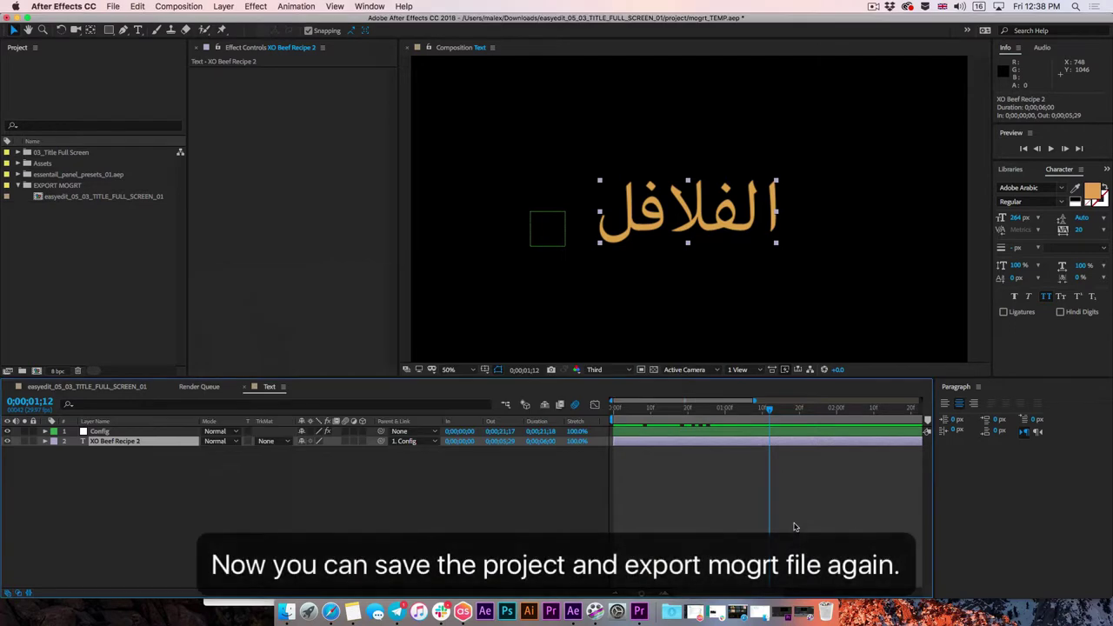
click(765, 512)
Switch to the easyedit_05_03_TITLE_FULL_SCREEN_01 composition and save the project.
click(87, 386)
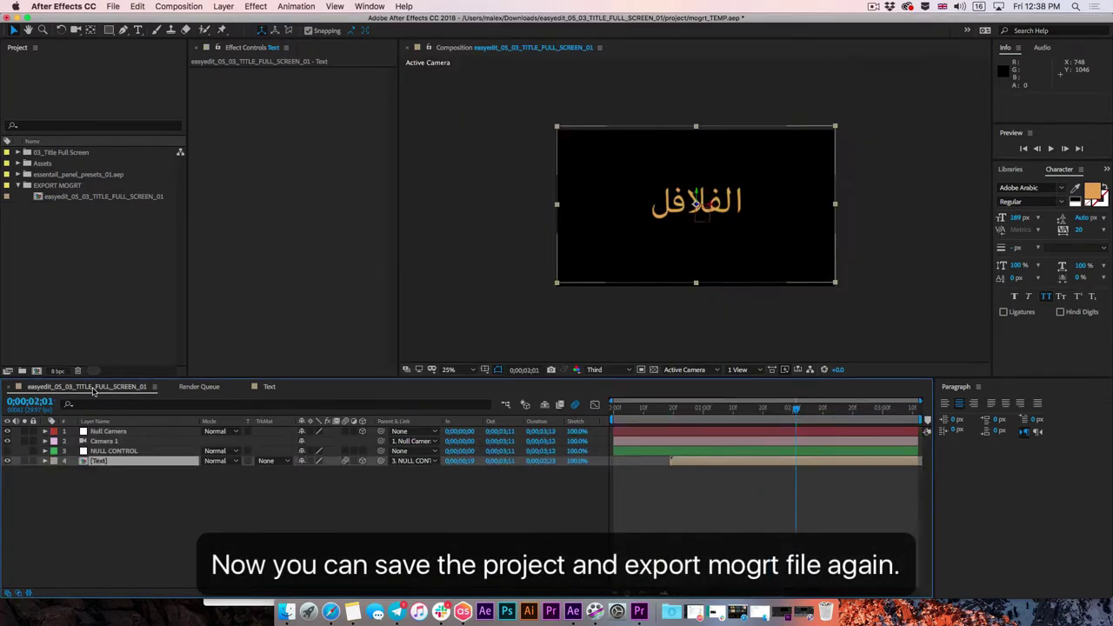
click(120, 9)
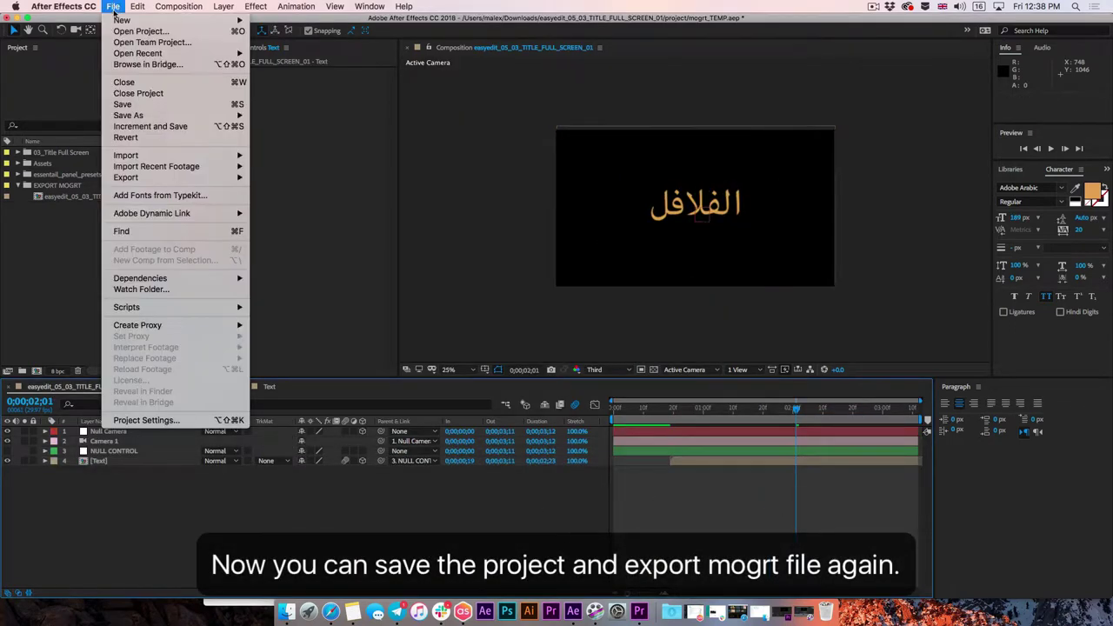
click(127, 107)
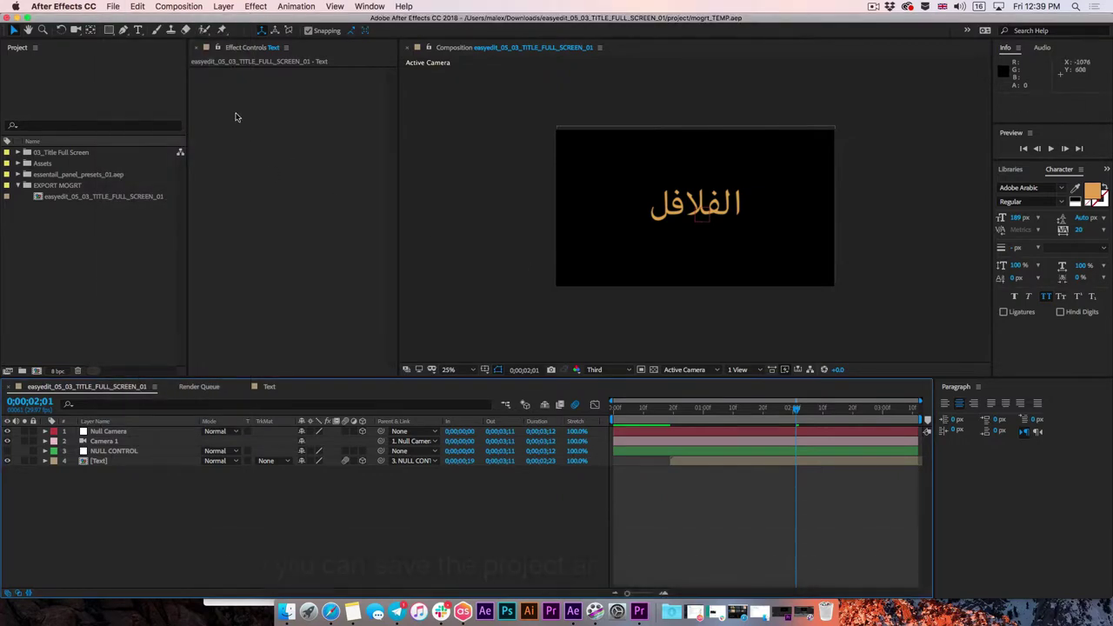
Export the title via Essential Graphics as easyedit_05_03_TITLE_FULL_SCREEN_01.mogrt, replacing the Downloads copy.
click(370, 7)
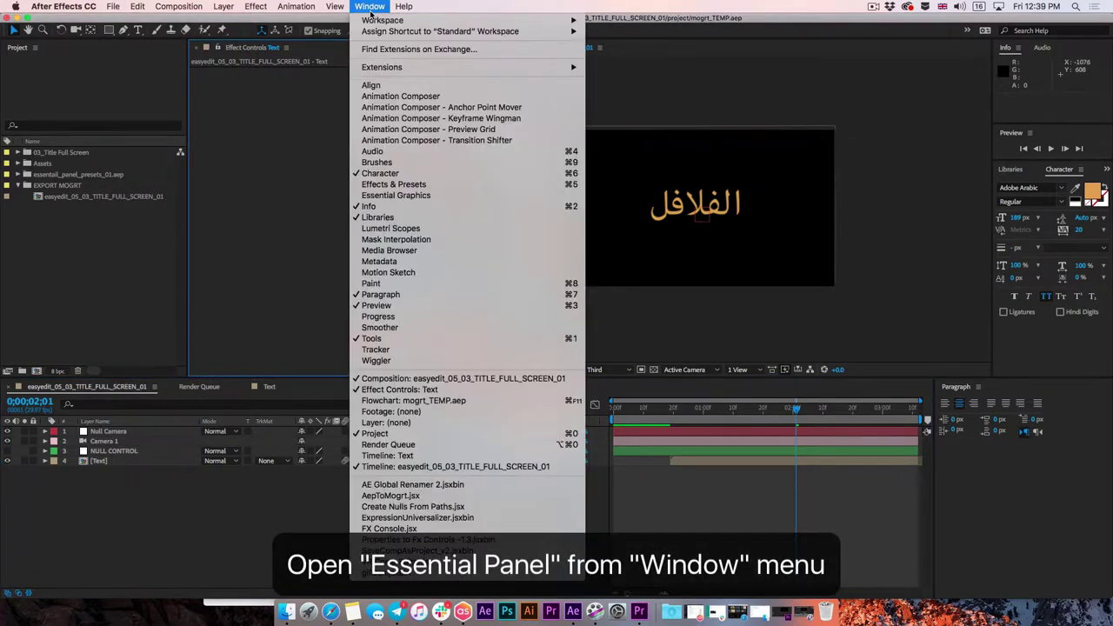
click(416, 197)
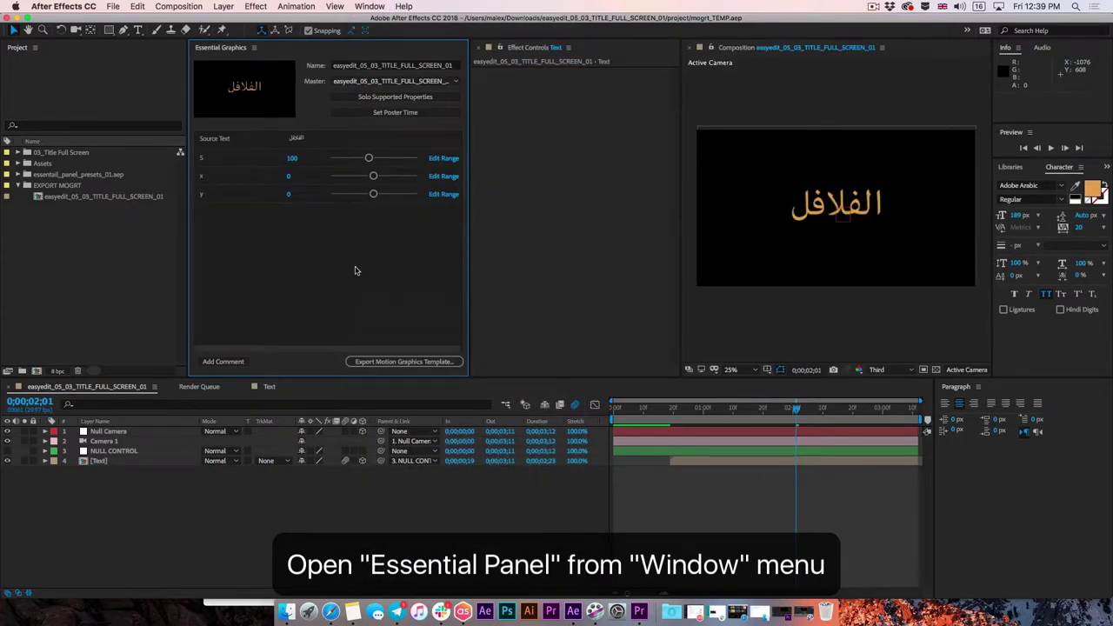
click(382, 362)
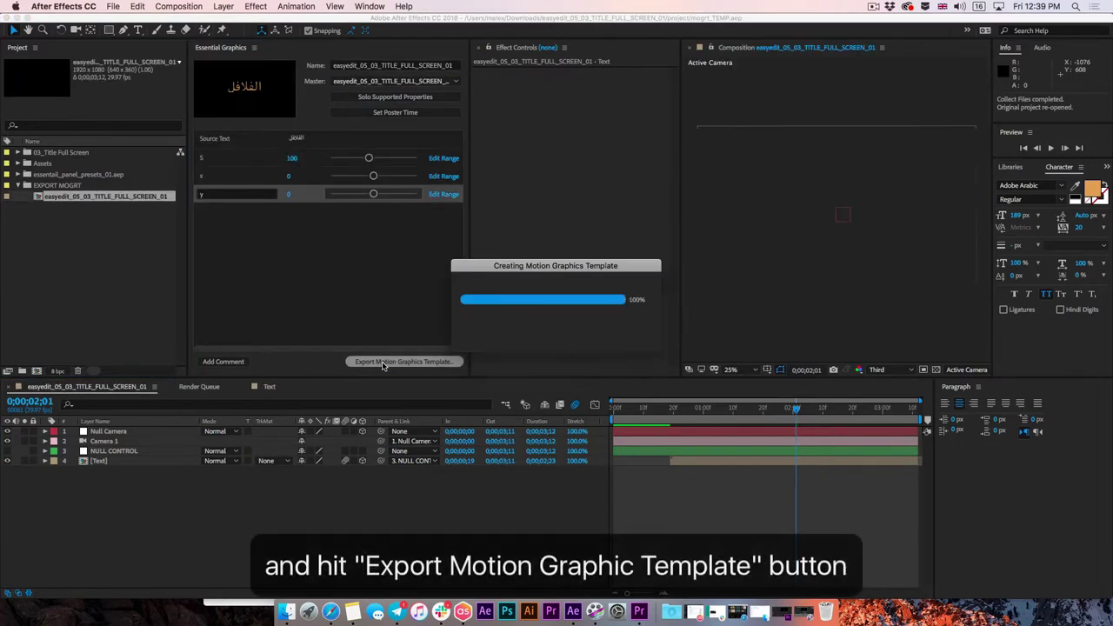
click(681, 269)
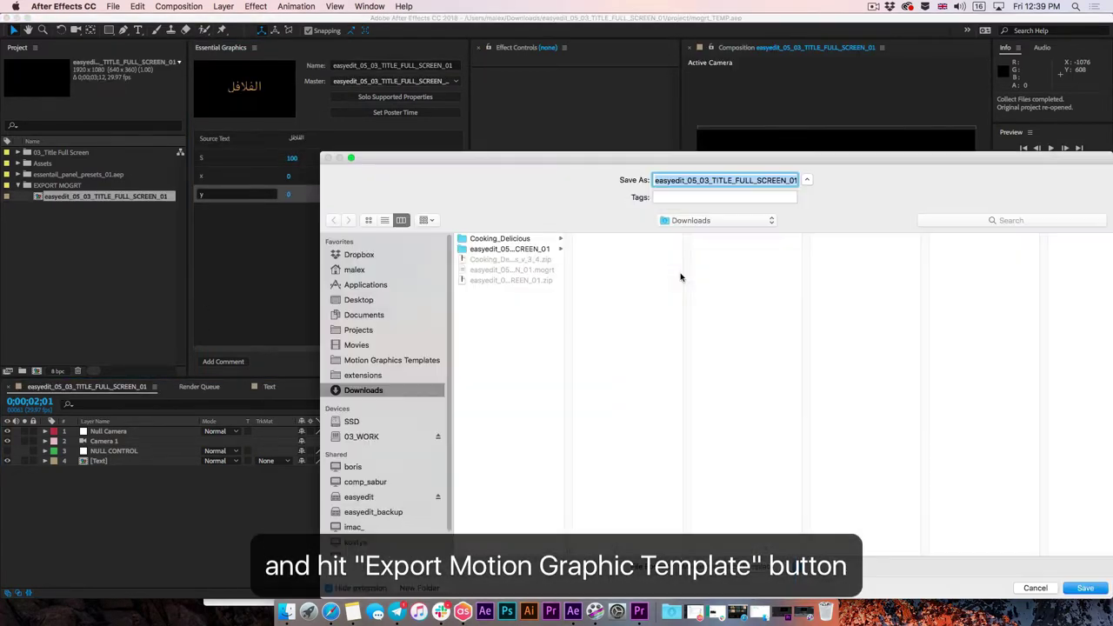
drag(504, 165, 429, 98)
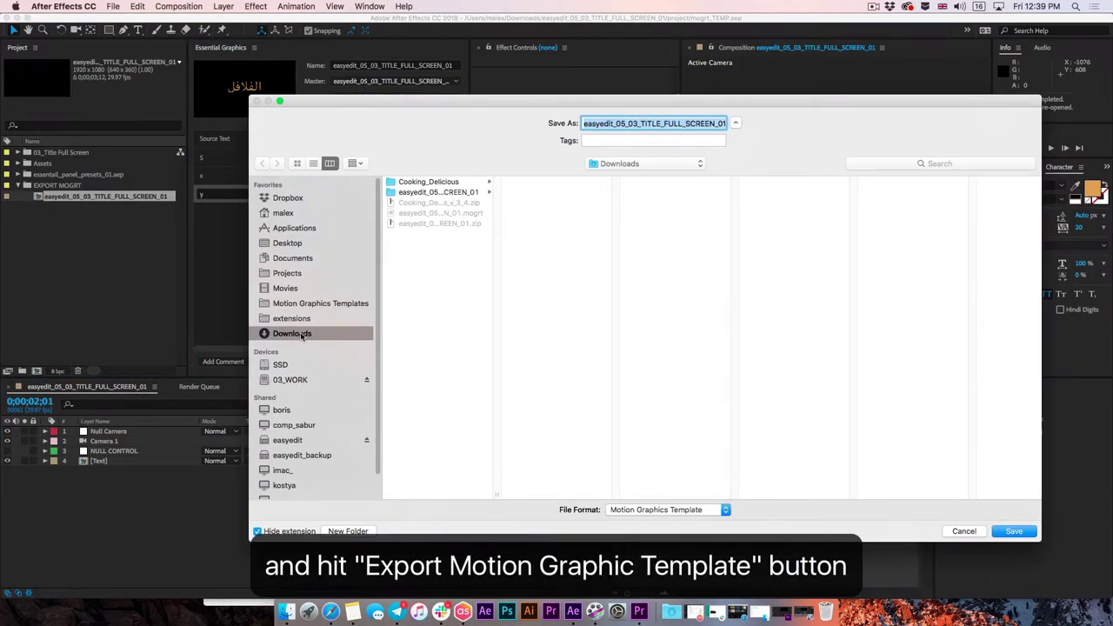
key(Right)
click(1012, 532)
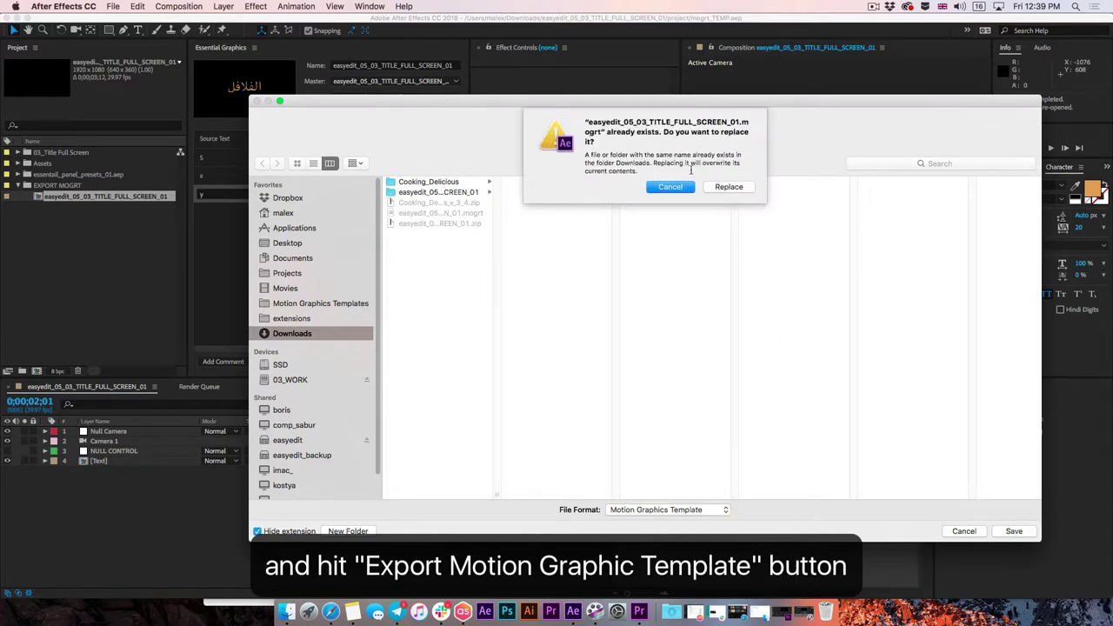
click(739, 188)
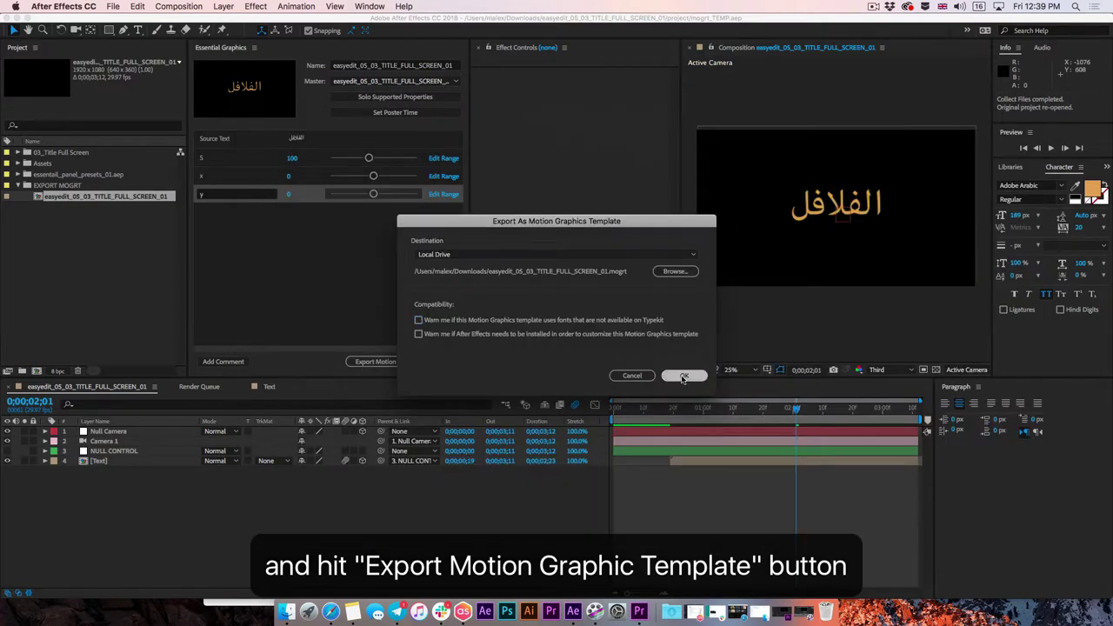
click(682, 377)
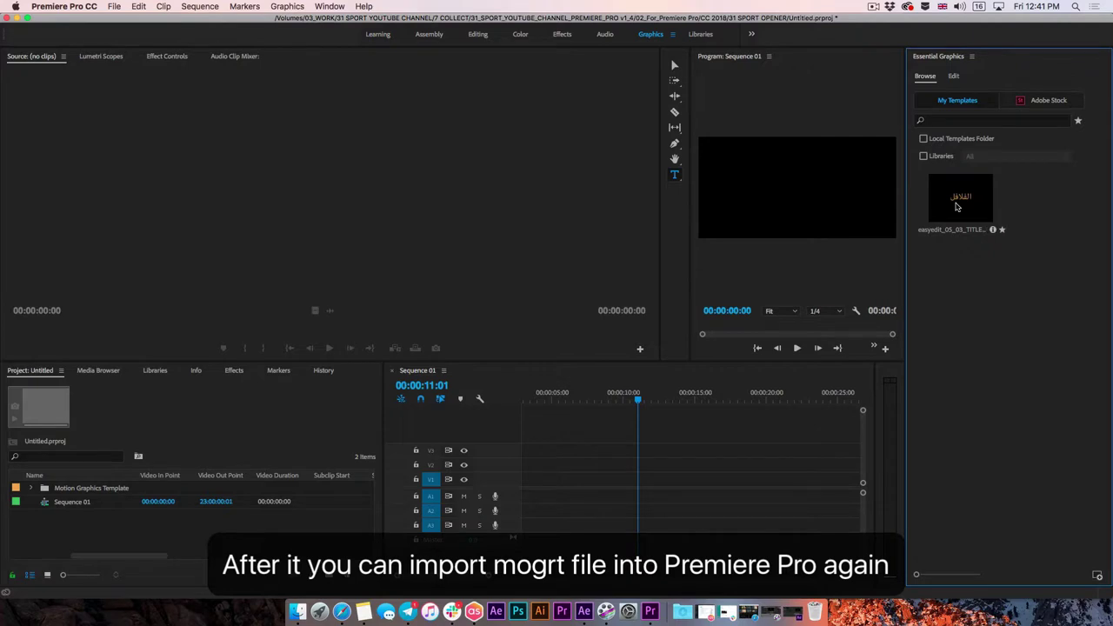
Place the re-exported title template on V1 of Sequence 01, keeping existing settings, and select the clip.
drag(688, 191, 378, 189)
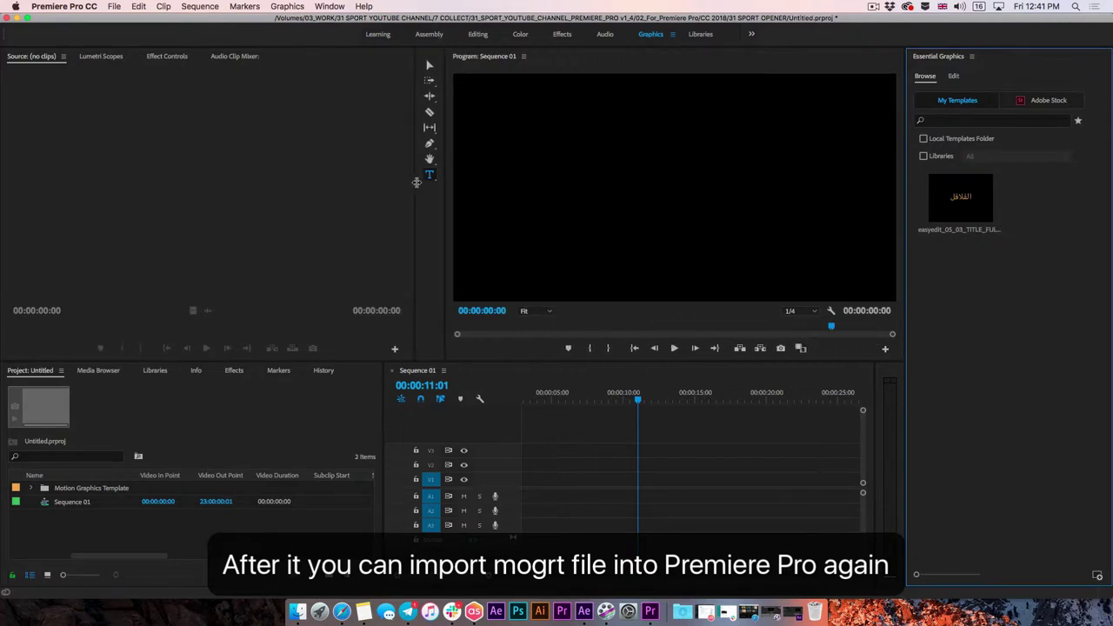
drag(963, 202, 585, 479)
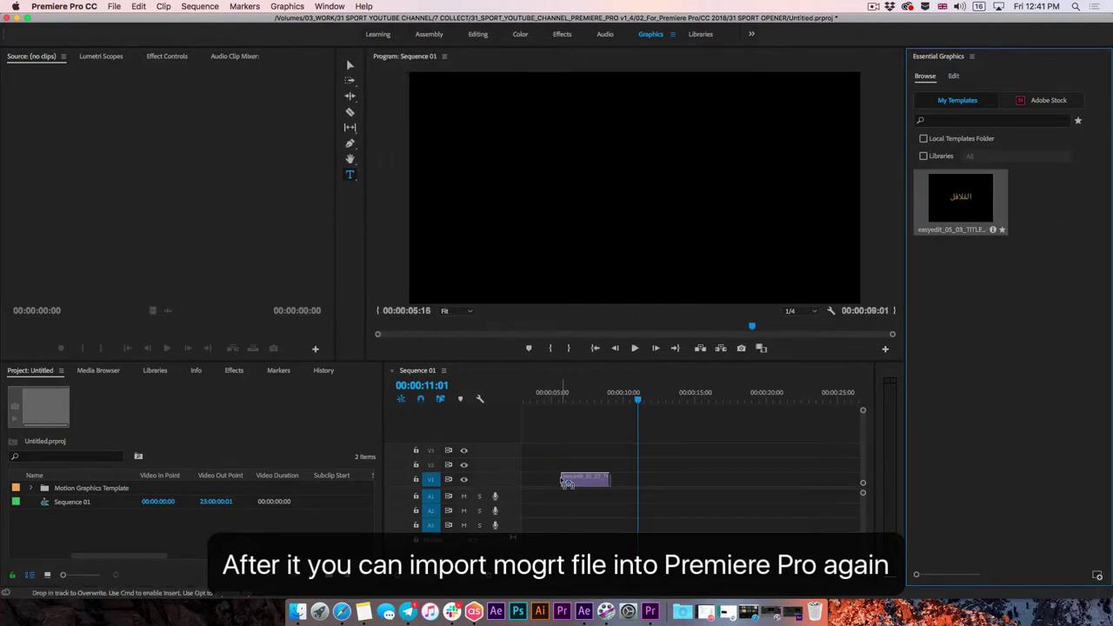
click(645, 332)
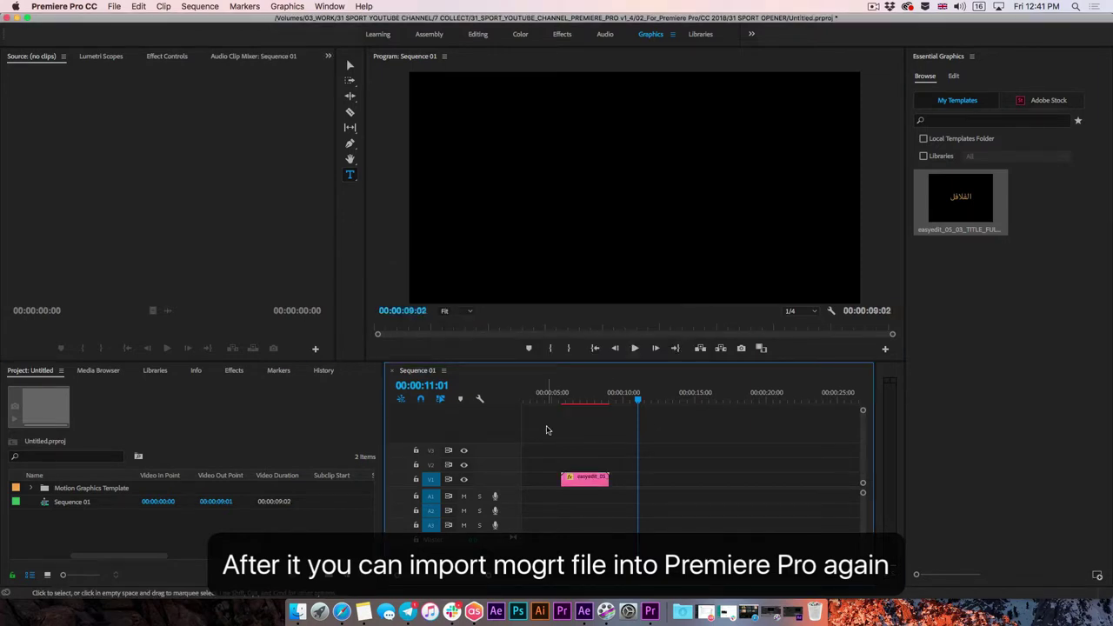
drag(558, 402, 586, 408)
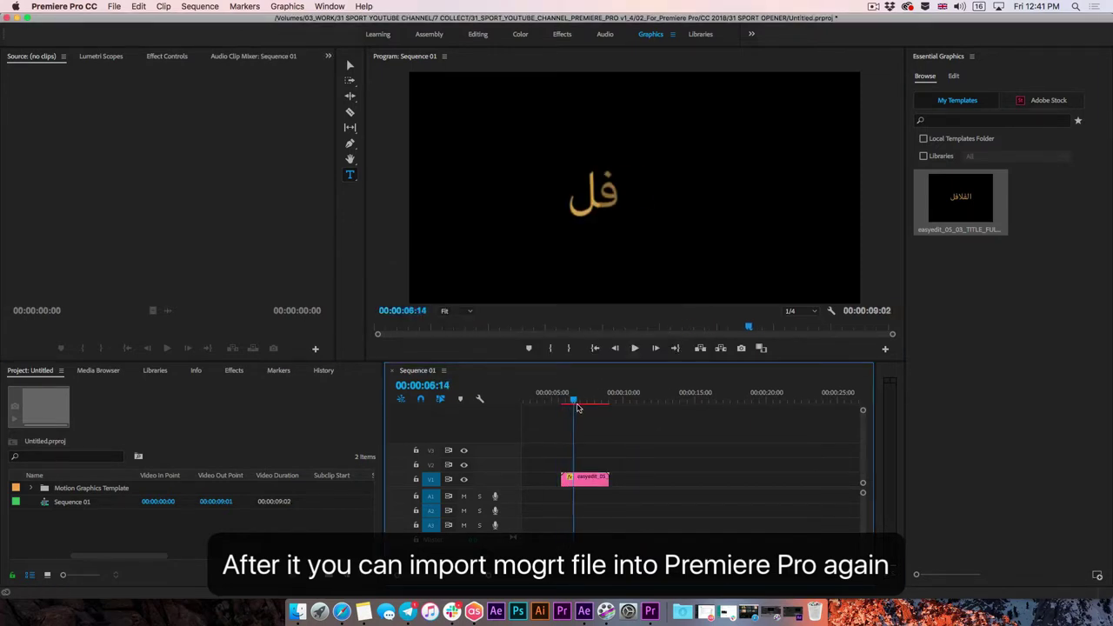
click(587, 478)
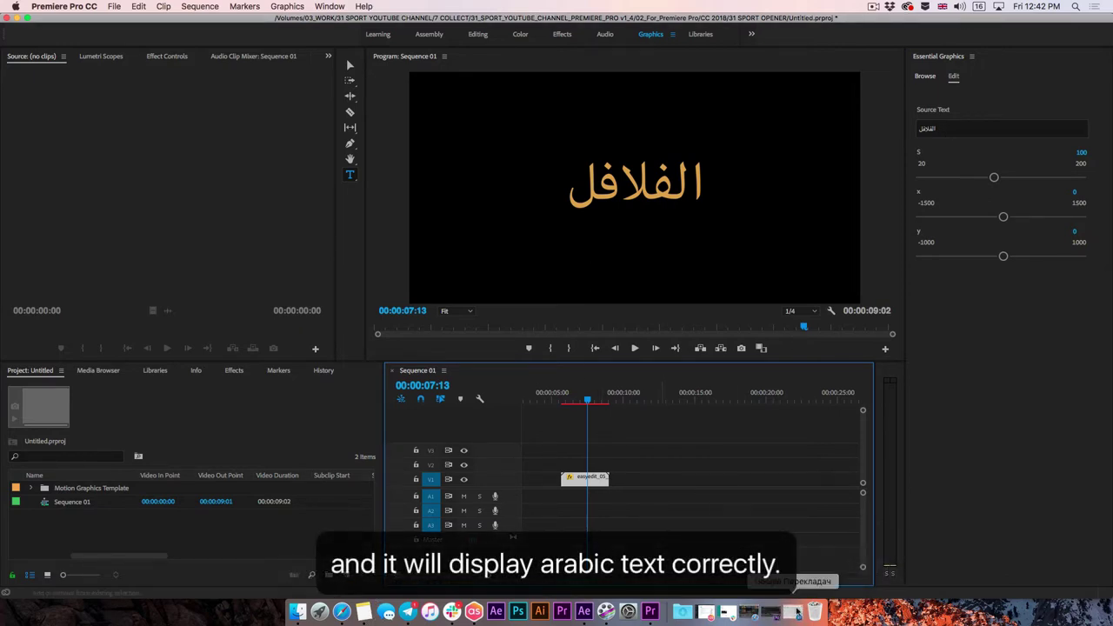
Copy مرحبا, the Arabic translation of 'hello', from Google Translate.
click(791, 613)
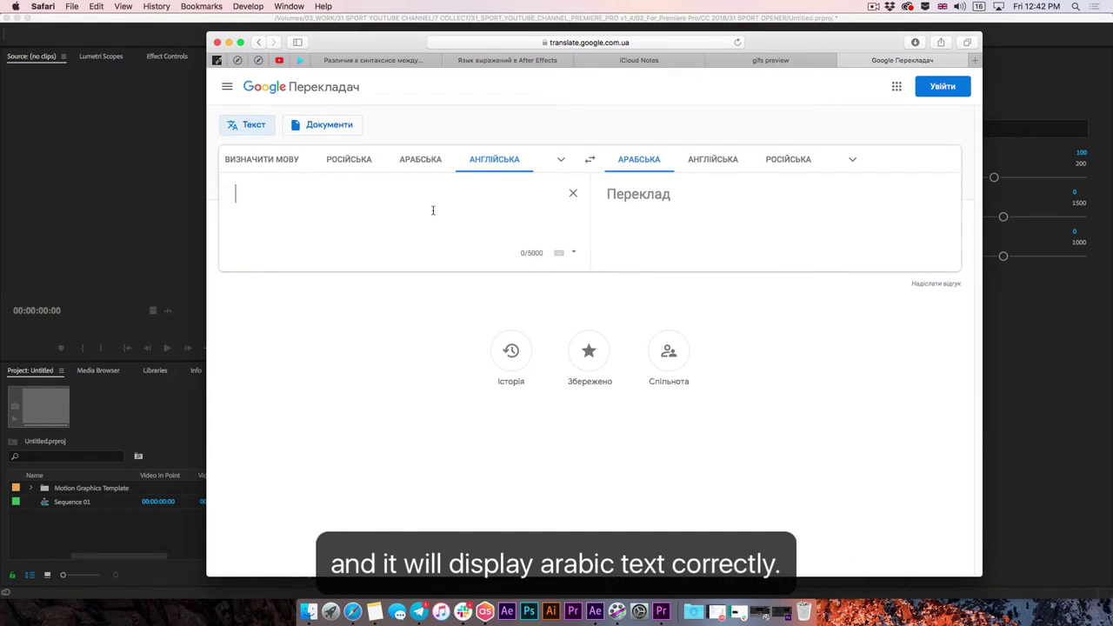
text(hel)
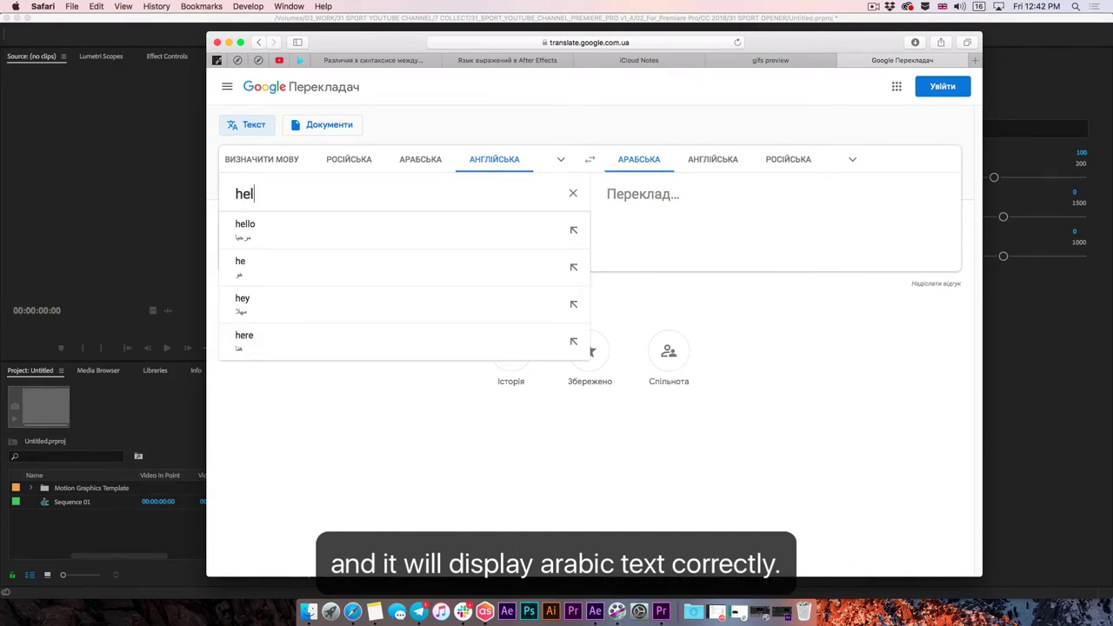
text(lo)
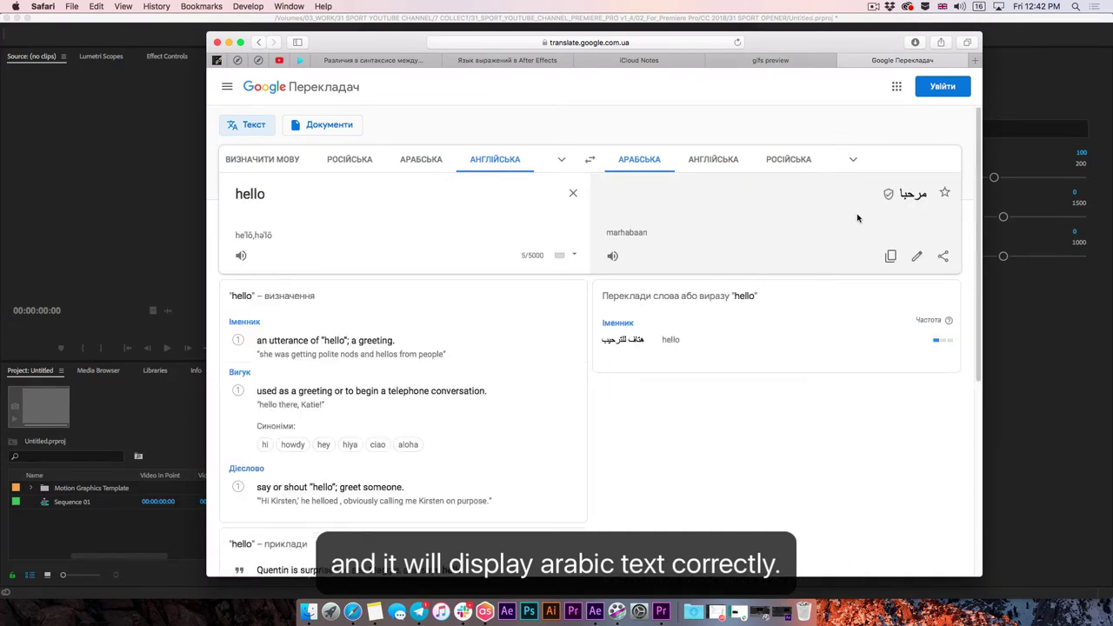
click(890, 257)
Paste مرحبا into the title's Source Text in Essential Graphics and commit the change.
click(1028, 370)
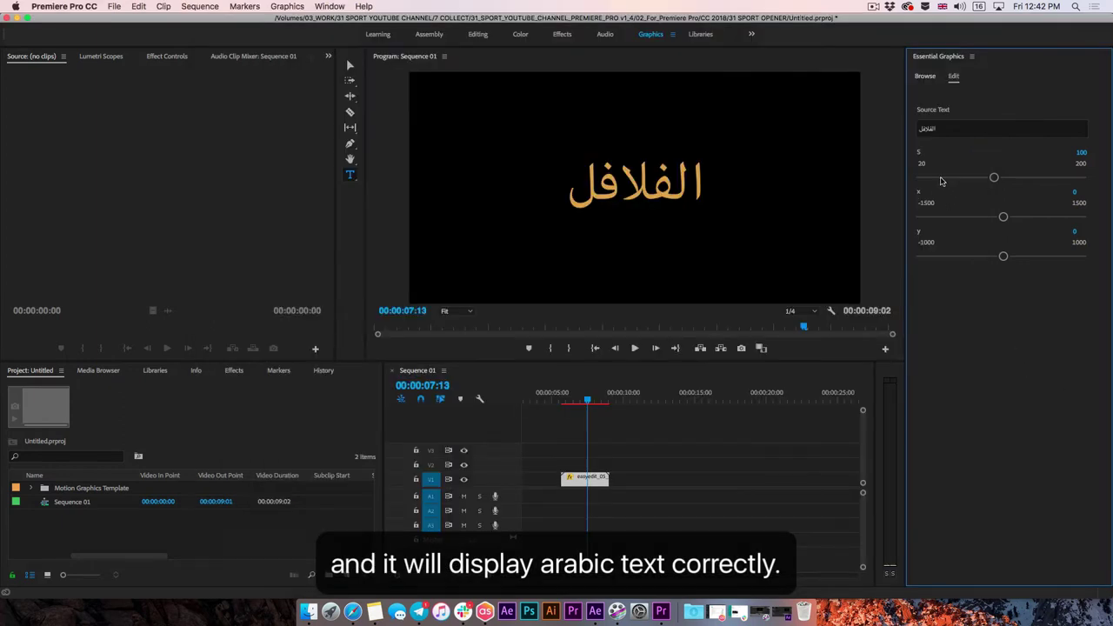
click(943, 133)
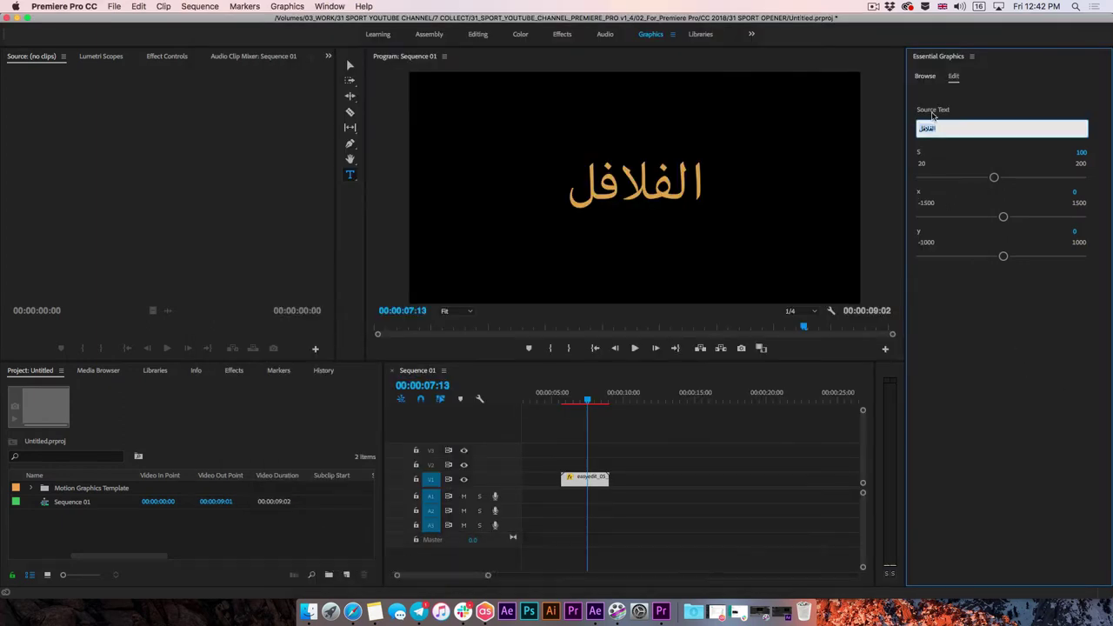
right_click(931, 125)
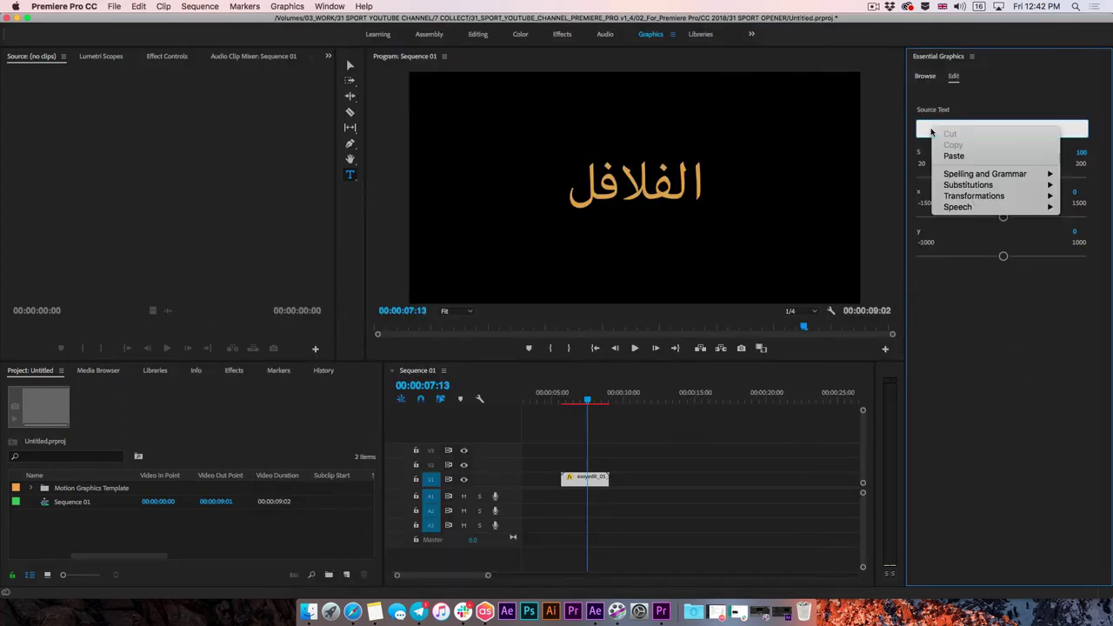
click(947, 153)
click(711, 491)
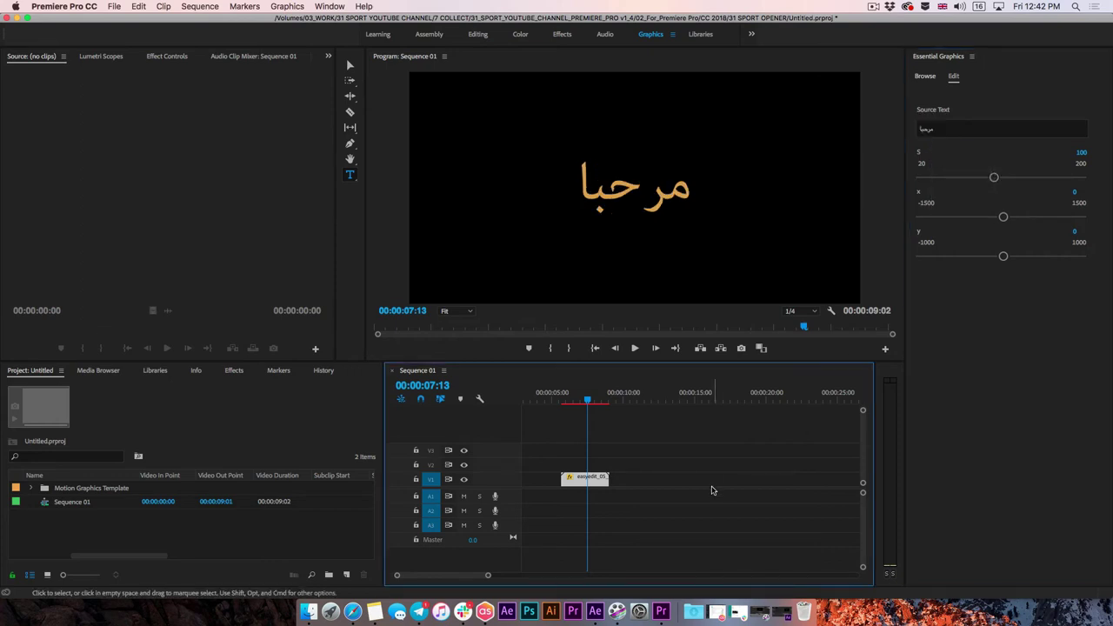
click(353, 611)
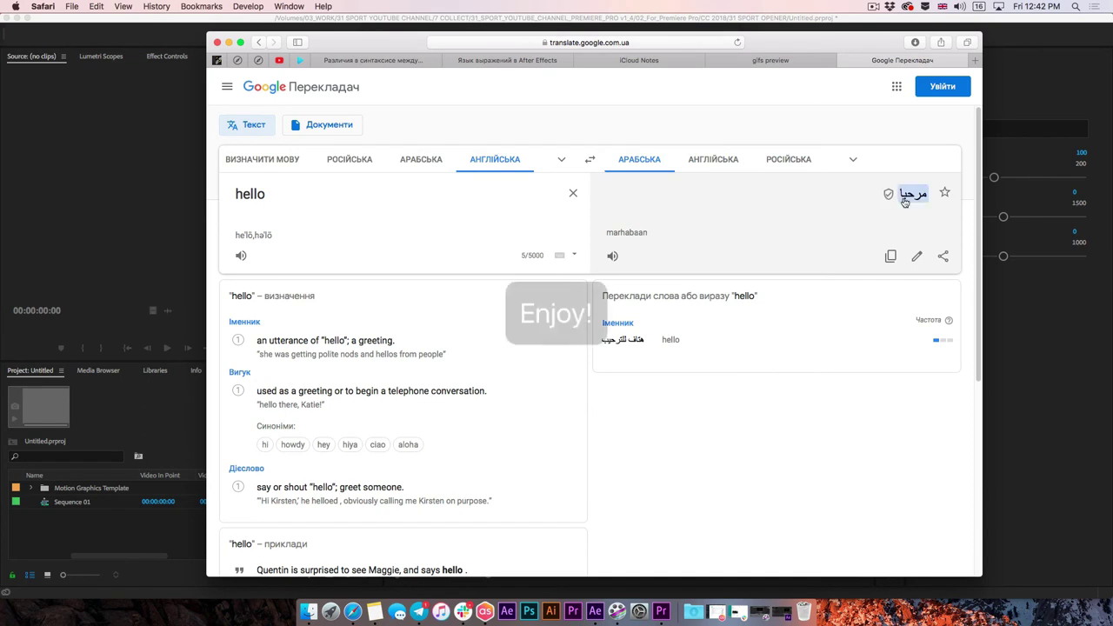
click(999, 85)
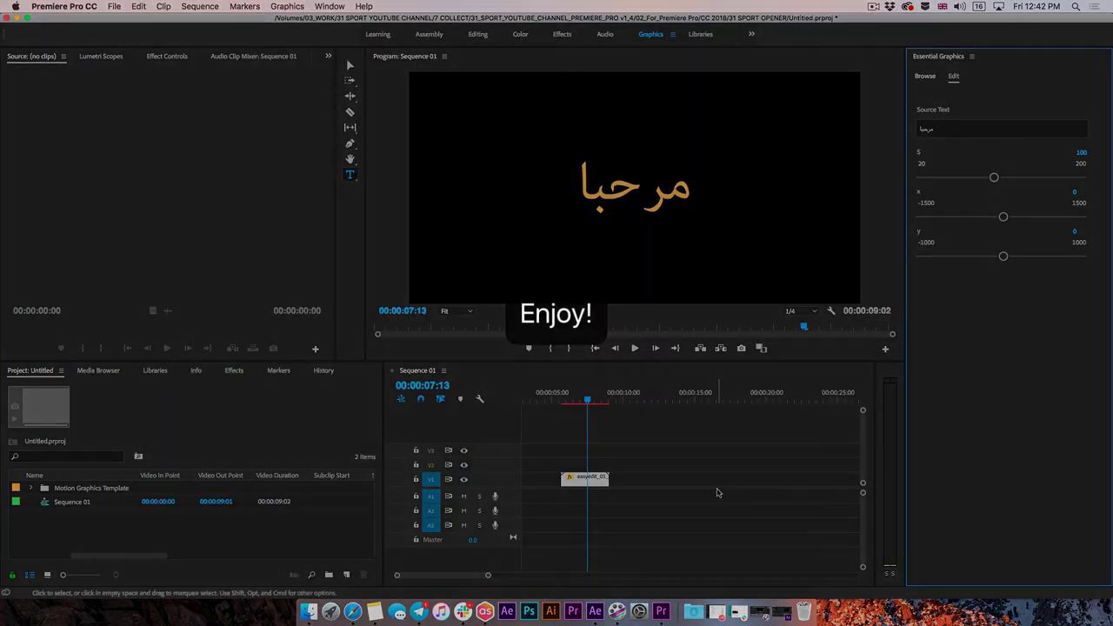